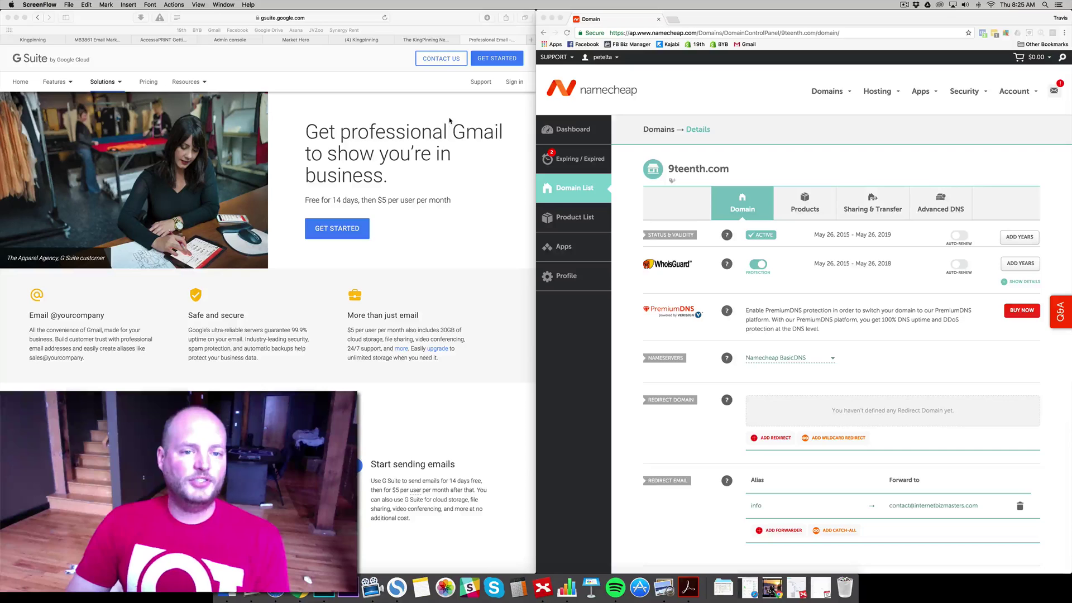
- Start a G Suite sign-up for business name 9teenth with 2-9 employees
click(494, 73)
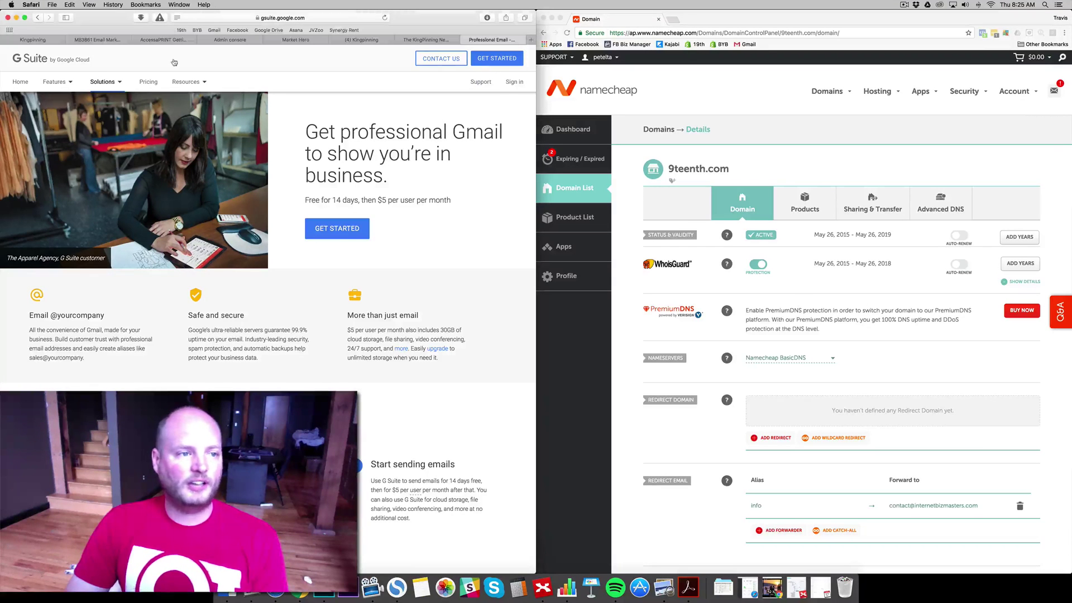
click(508, 61)
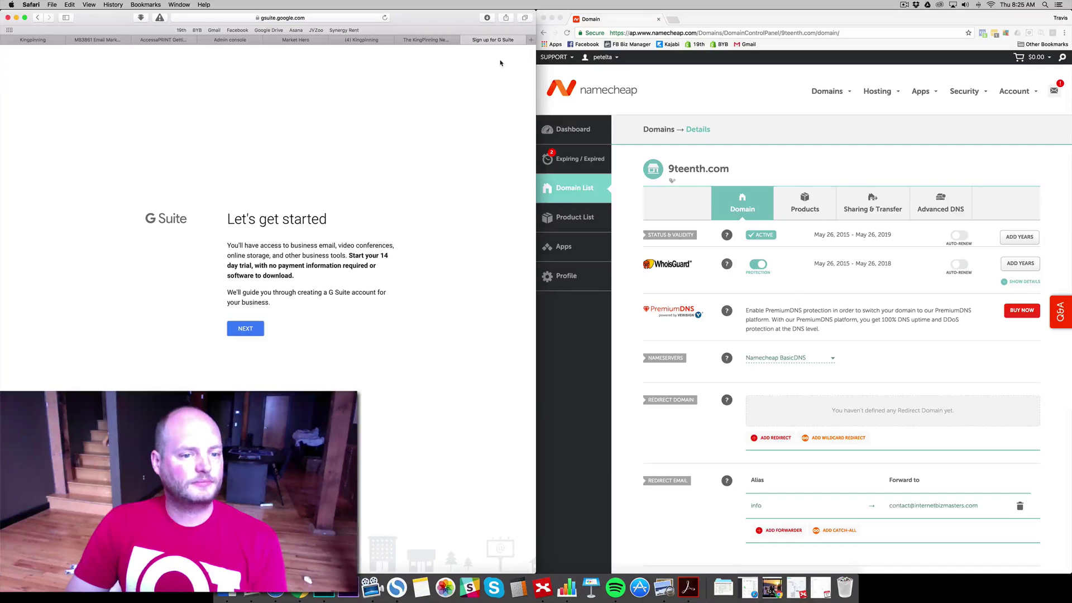
click(245, 328)
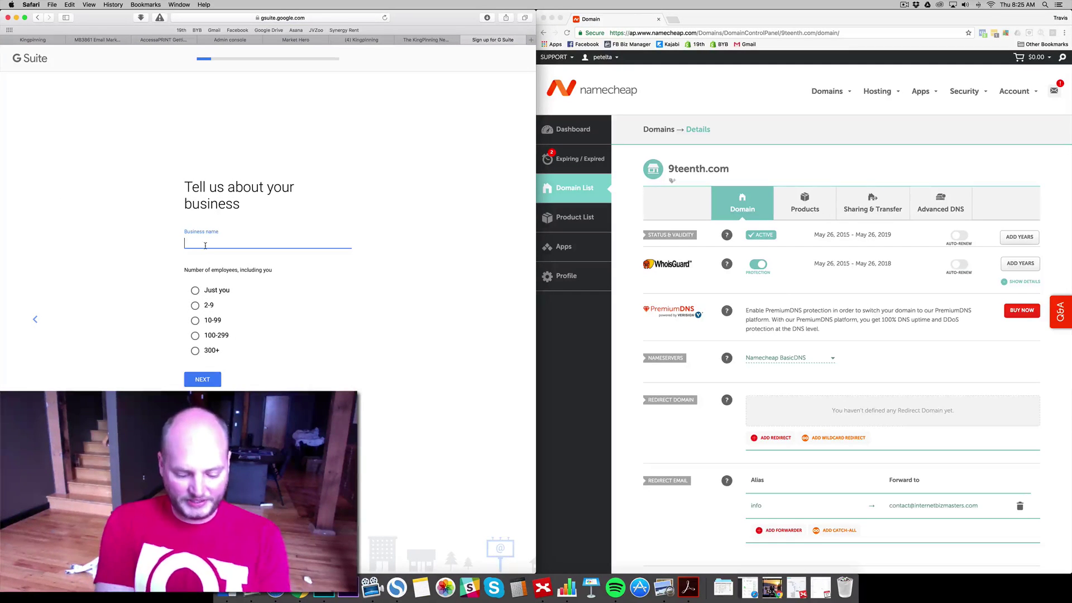
text(9tenn)
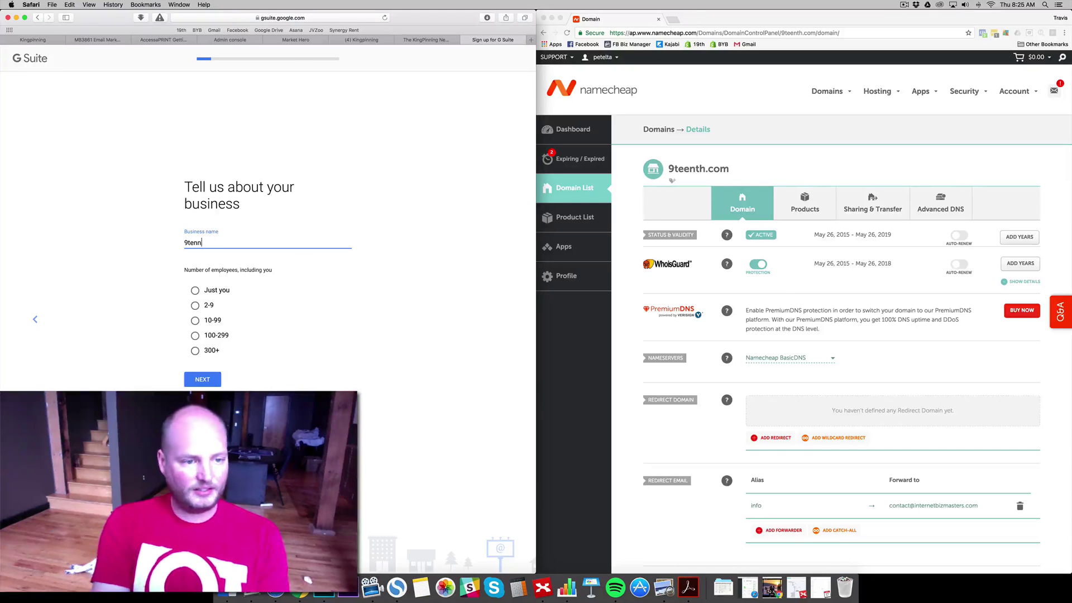
key(BackSpace)
key(BackSpace)
text(enth)
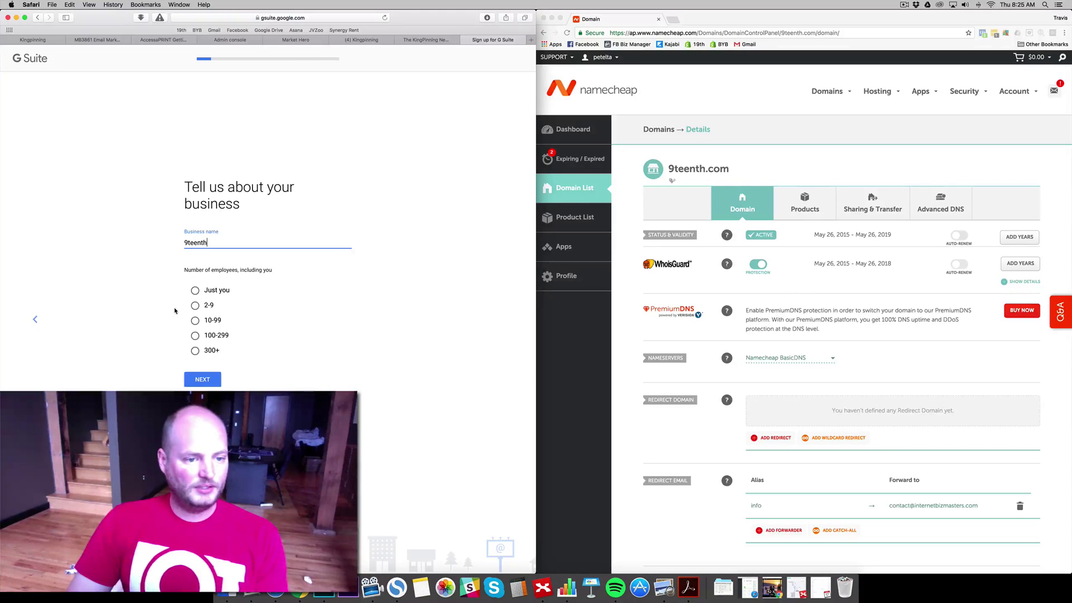
click(194, 305)
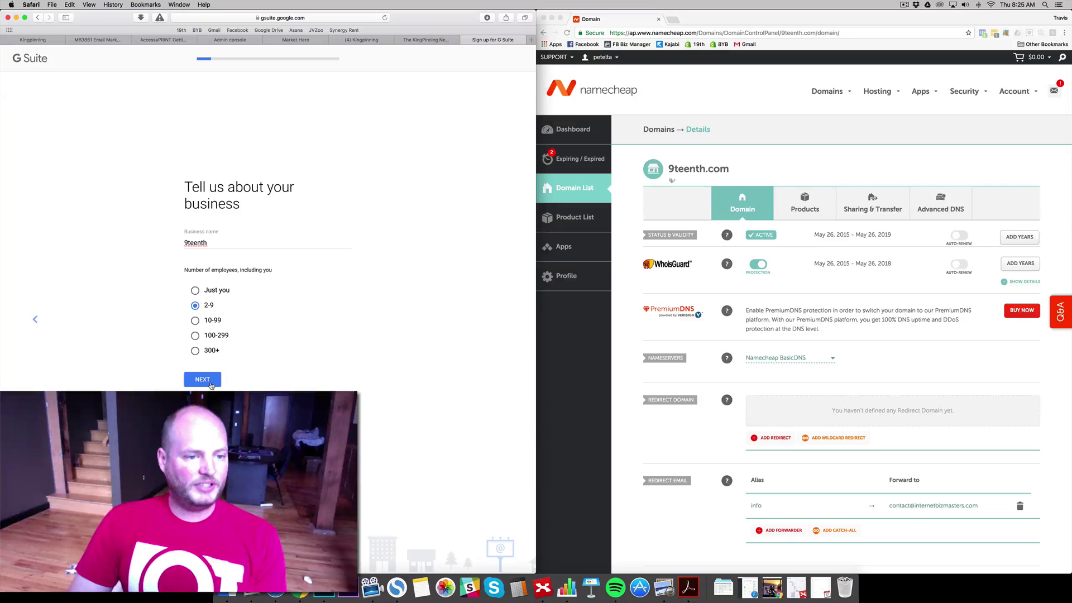
click(212, 386)
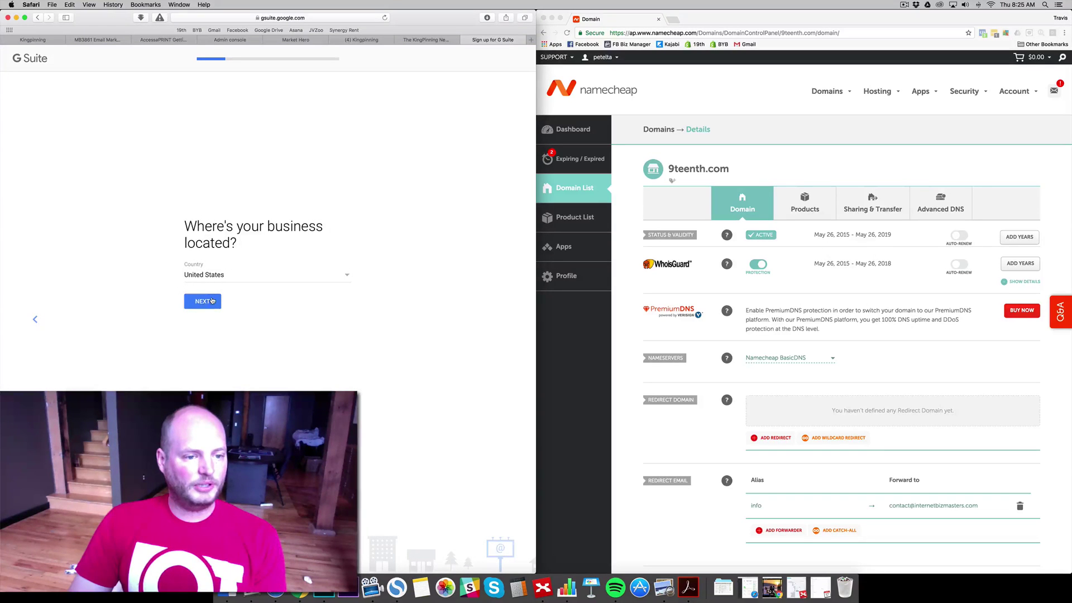
- Keep United States as the business location and enter the current contact email
click(212, 301)
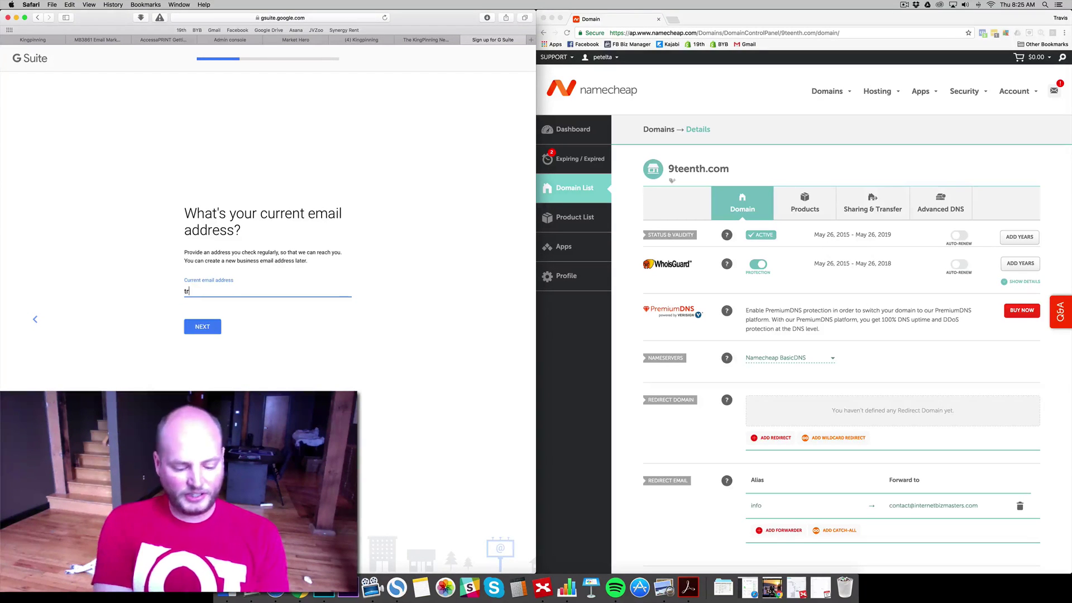
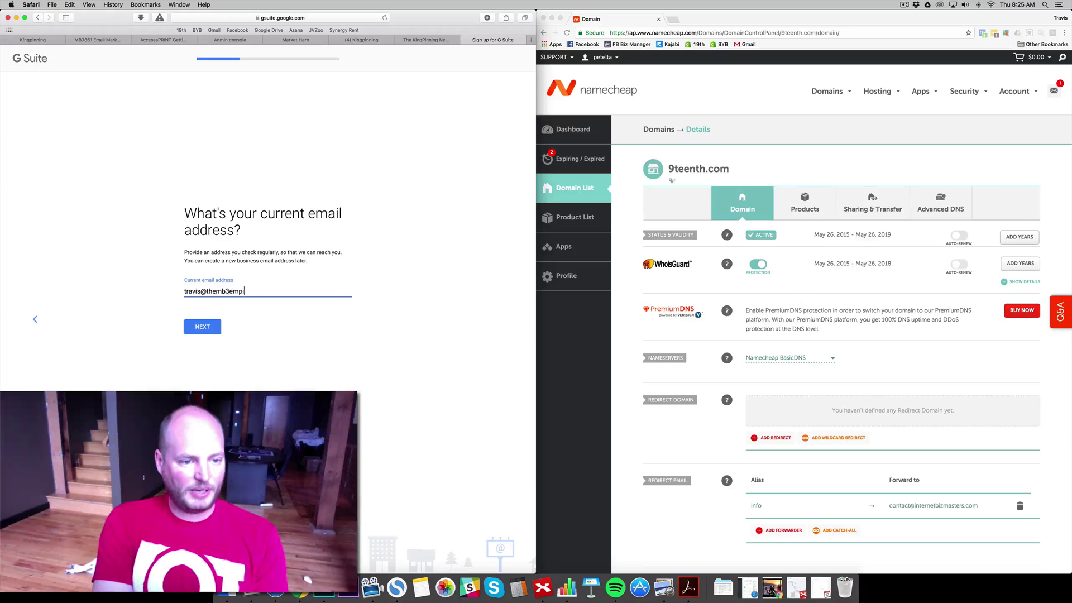
click(213, 329)
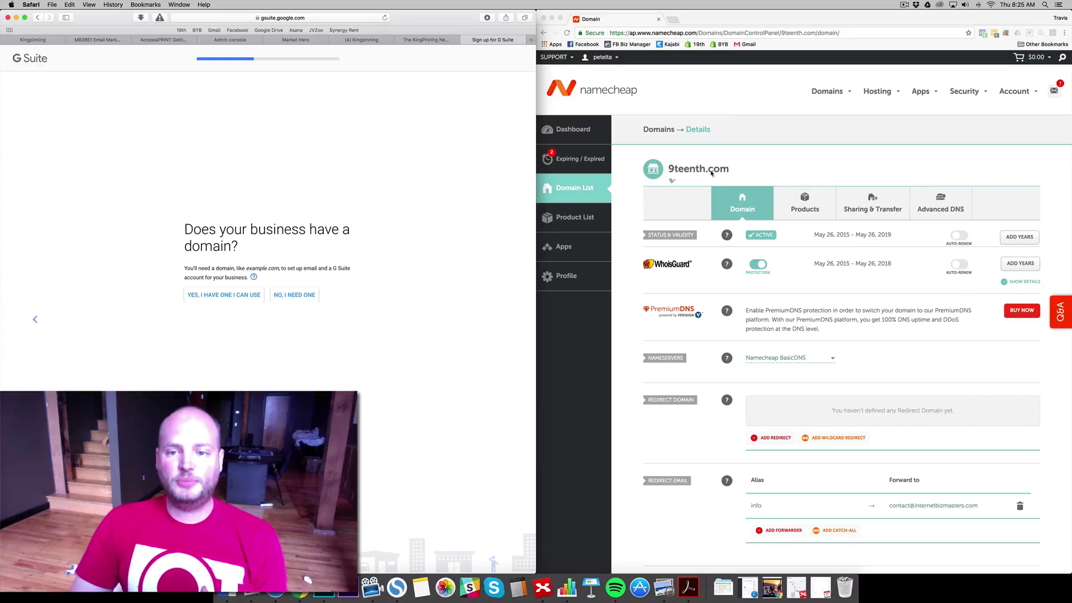
- Indicate the business has a domain and enter 9teenth.com
click(237, 296)
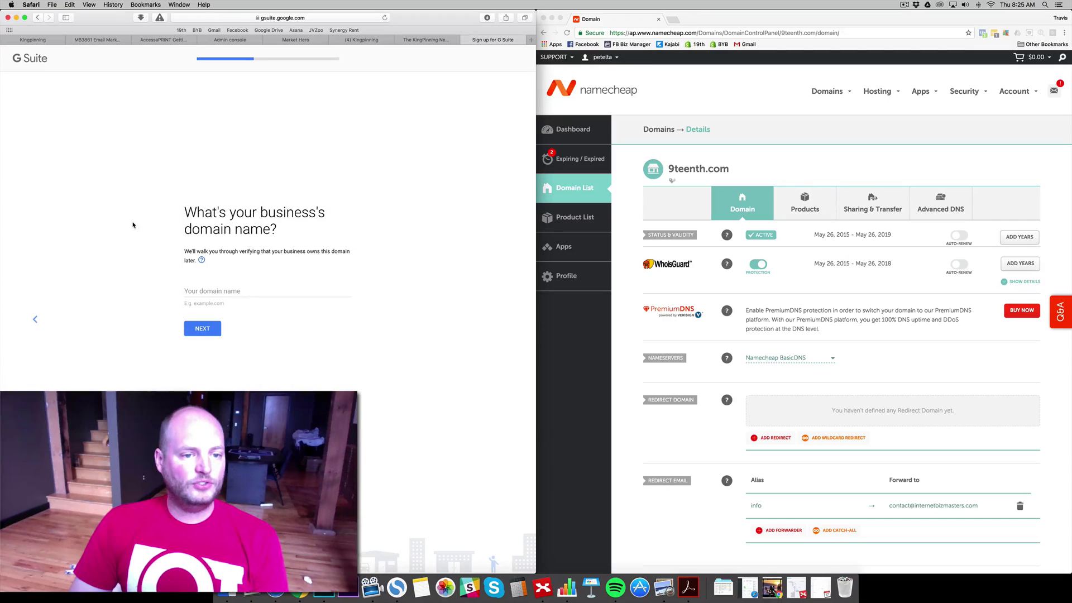
click(259, 292)
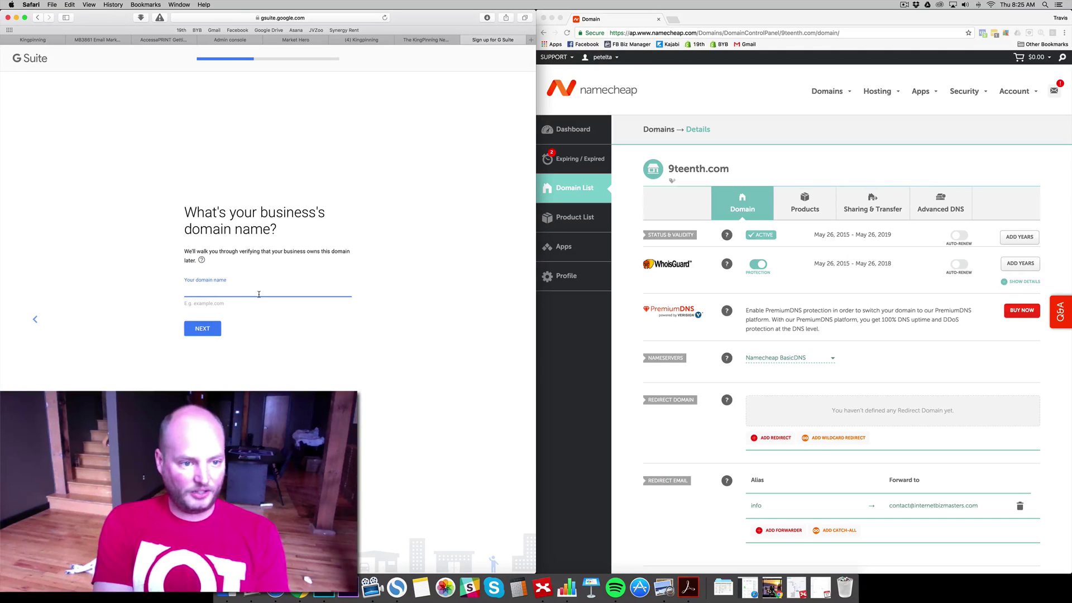
text(9teenth.)
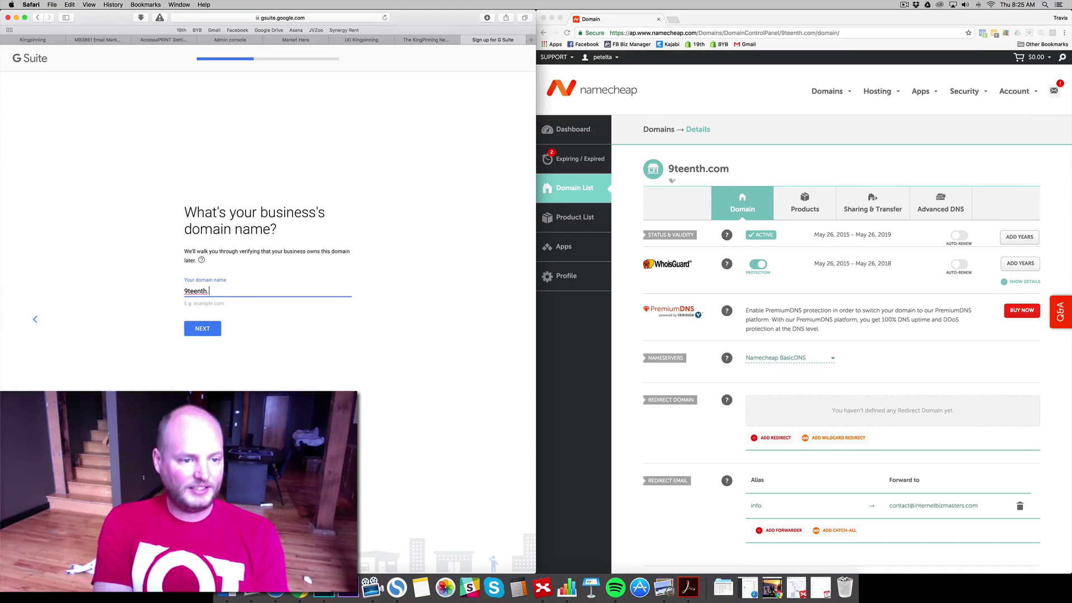
text(com)
click(207, 329)
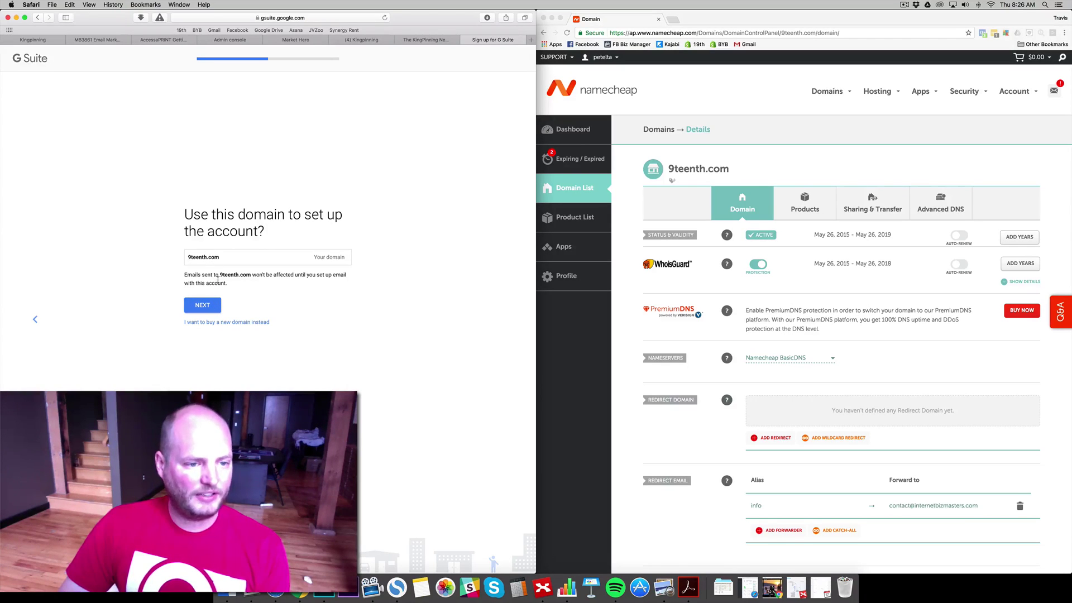
- Confirm 9teenth.com for the account and enter the admin's first and last name
click(214, 308)
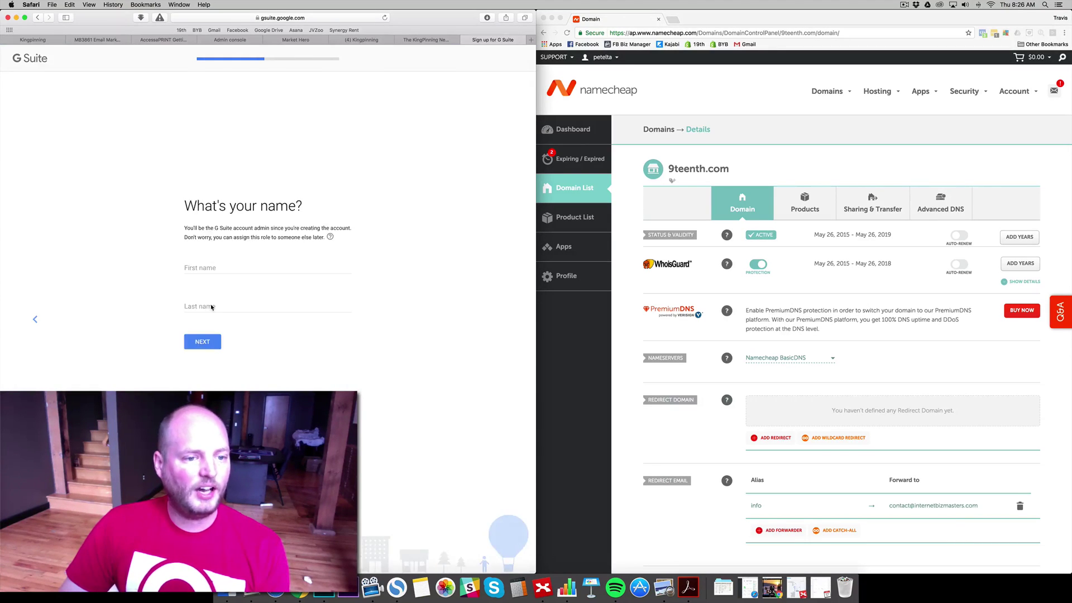
click(208, 269)
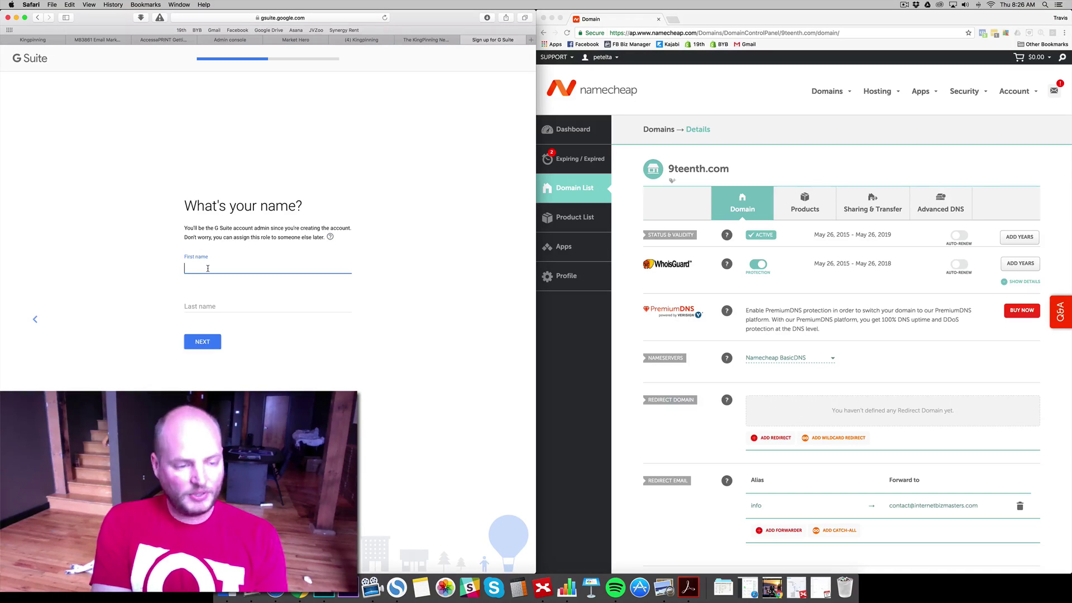
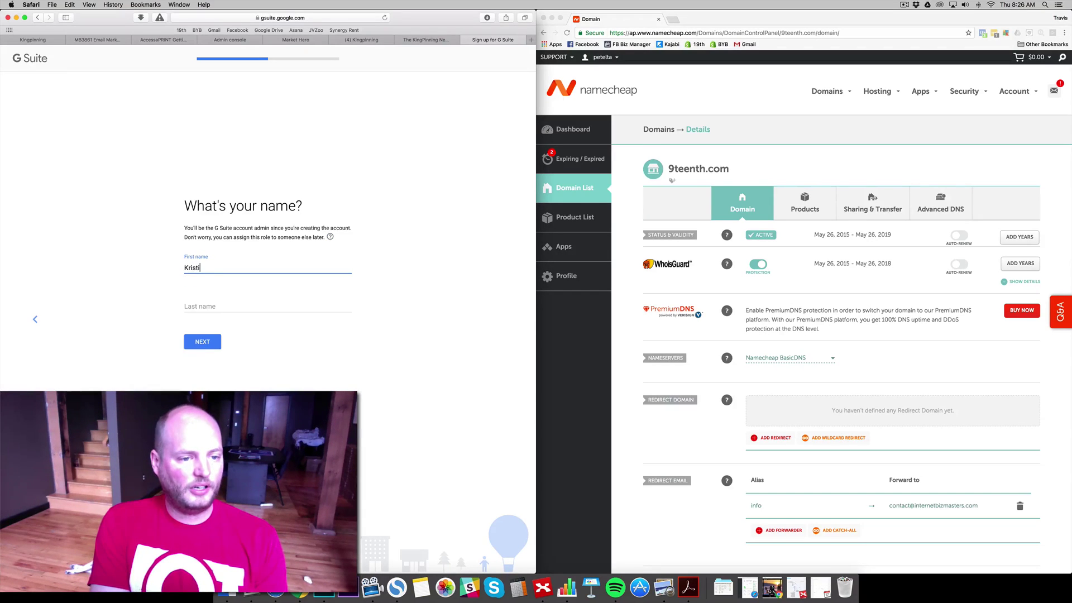
key(Tab)
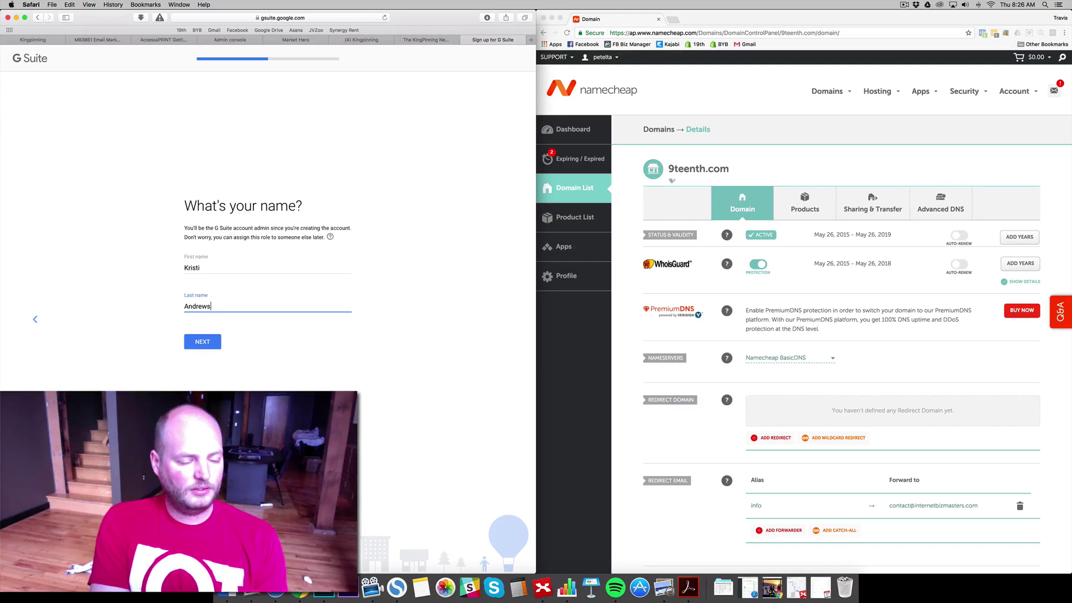
click(210, 343)
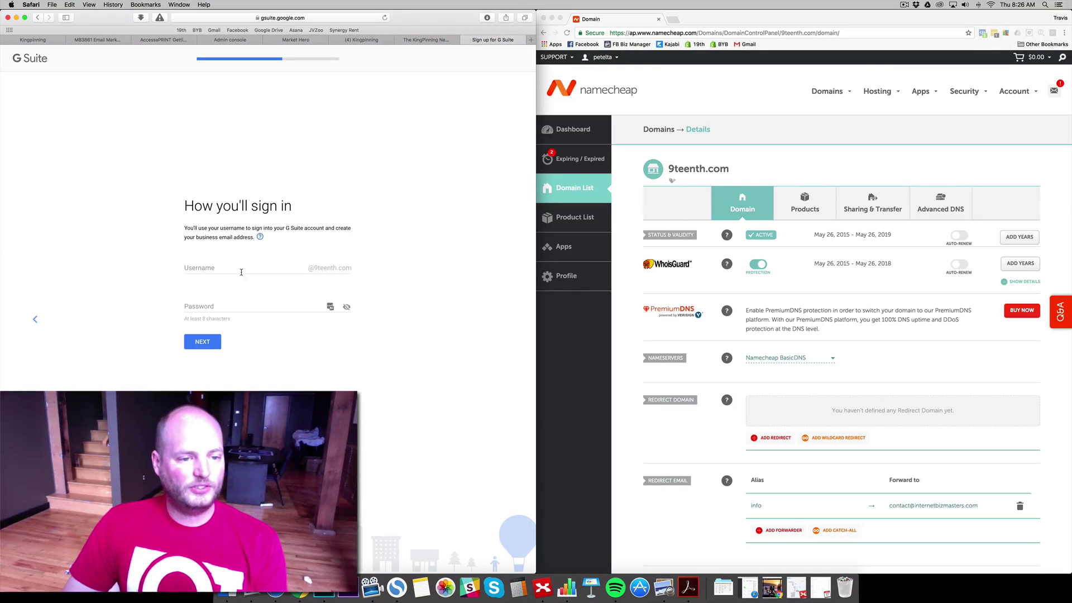
click(242, 272)
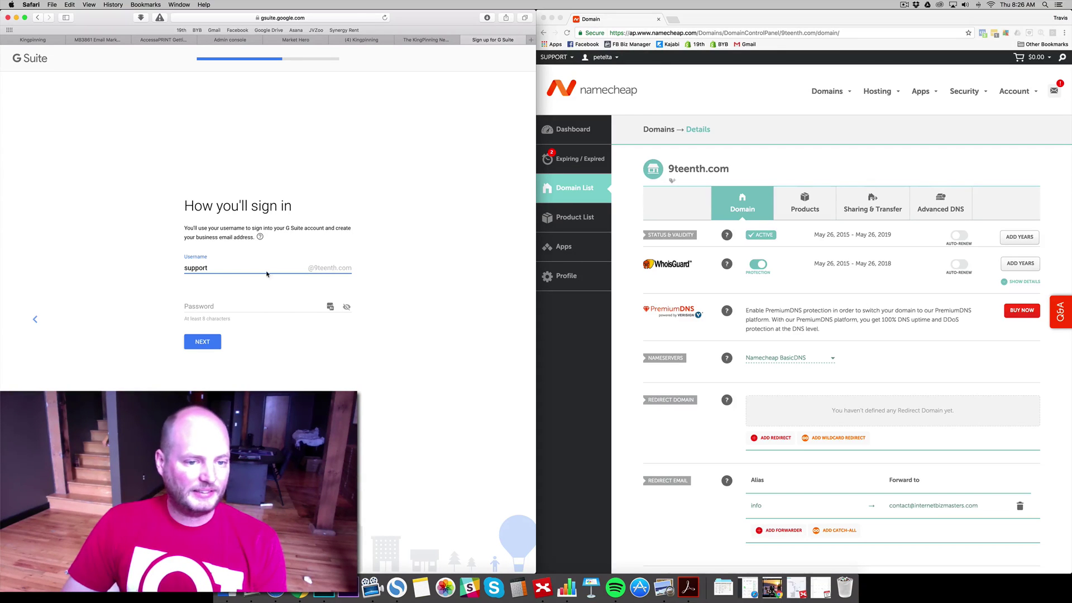
click(212, 306)
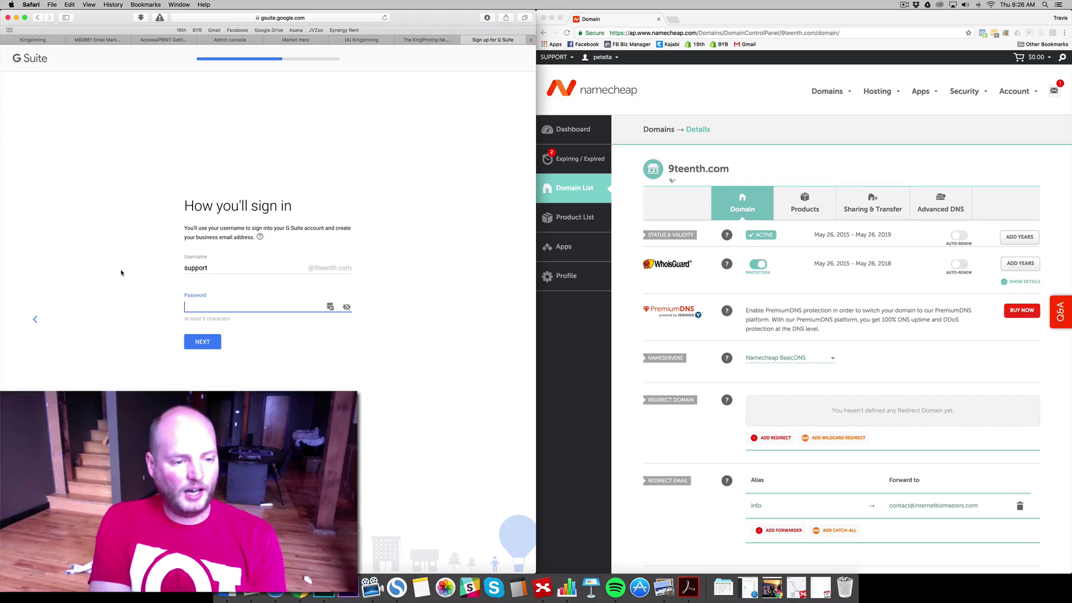
text(•••••••••)
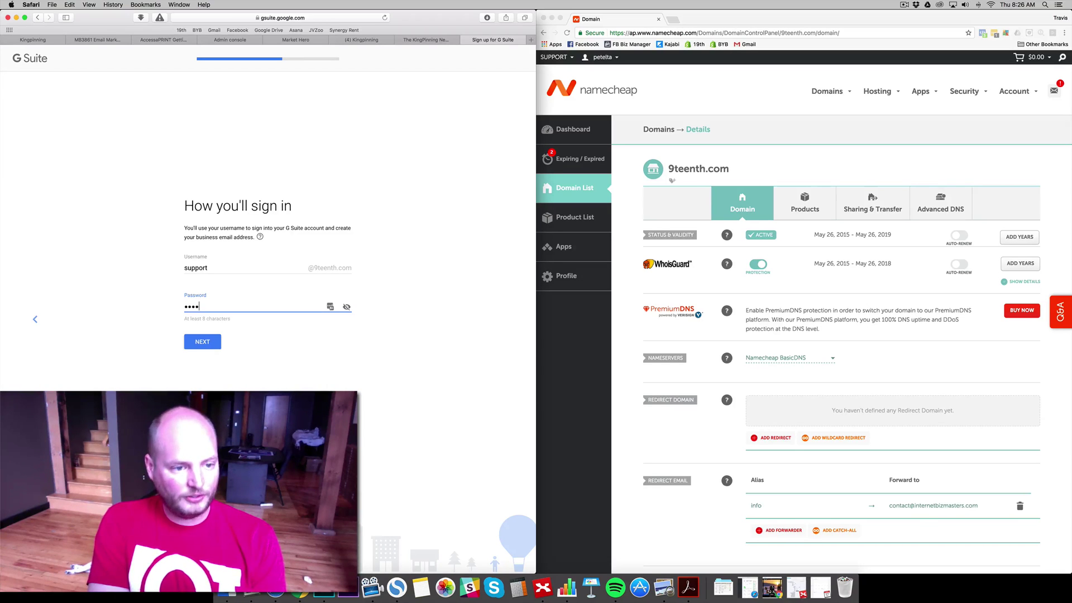
text(•••)
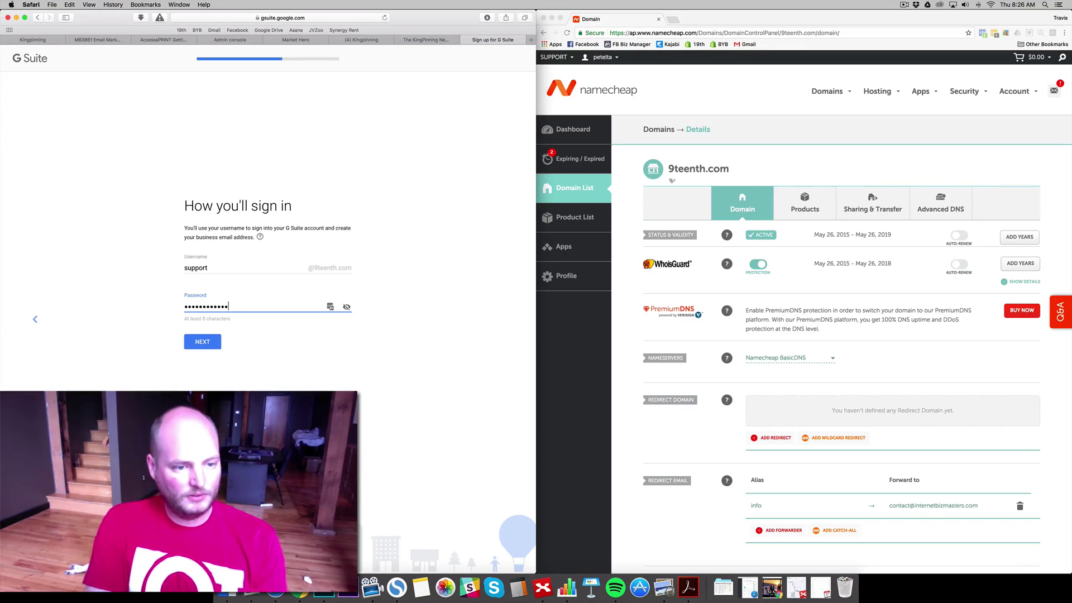
key(super+a)
text(•••••••)
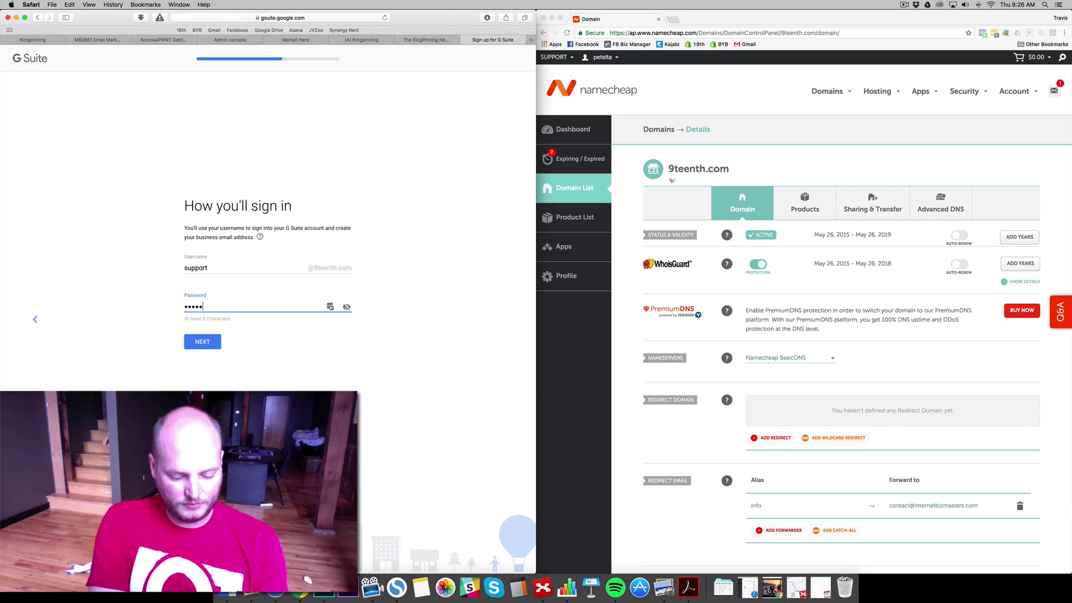
text(•••••)
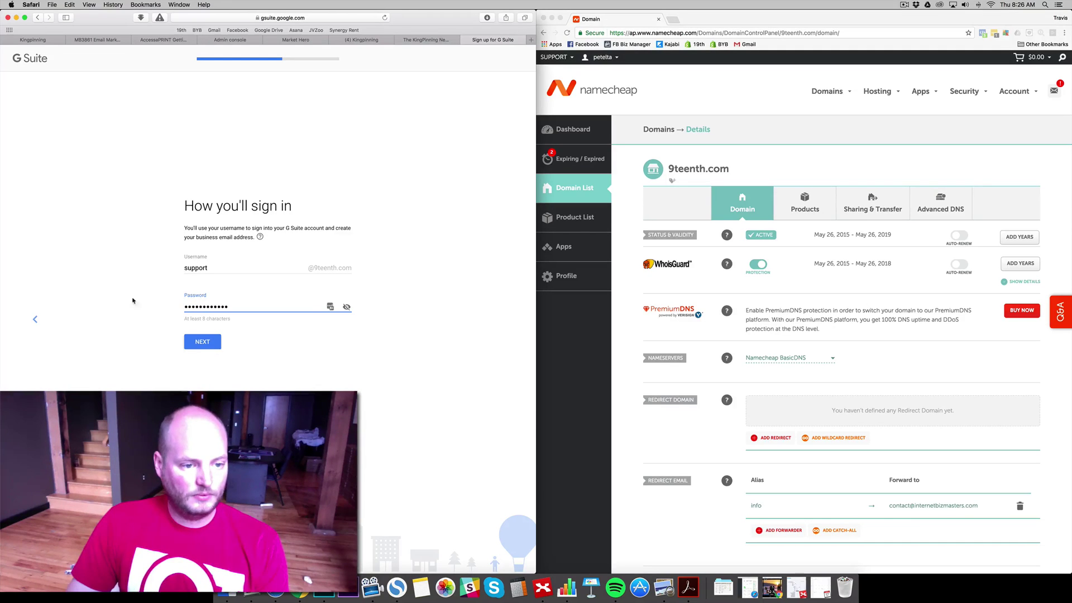
click(198, 347)
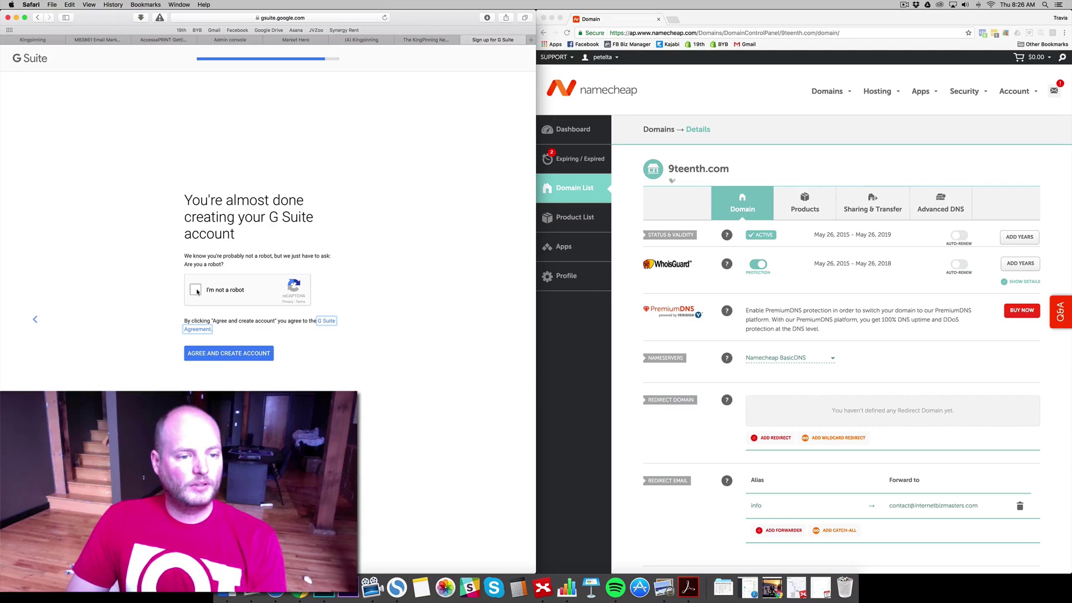
- Pass the 'I'm not a robot' check, agree and create the account, then go to setup
click(196, 290)
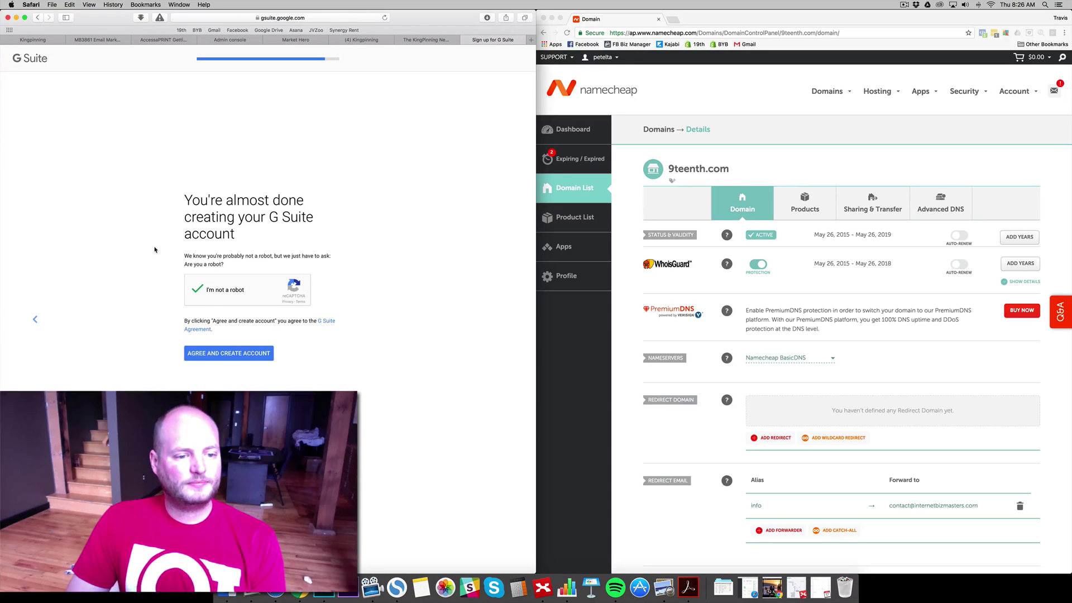
click(264, 355)
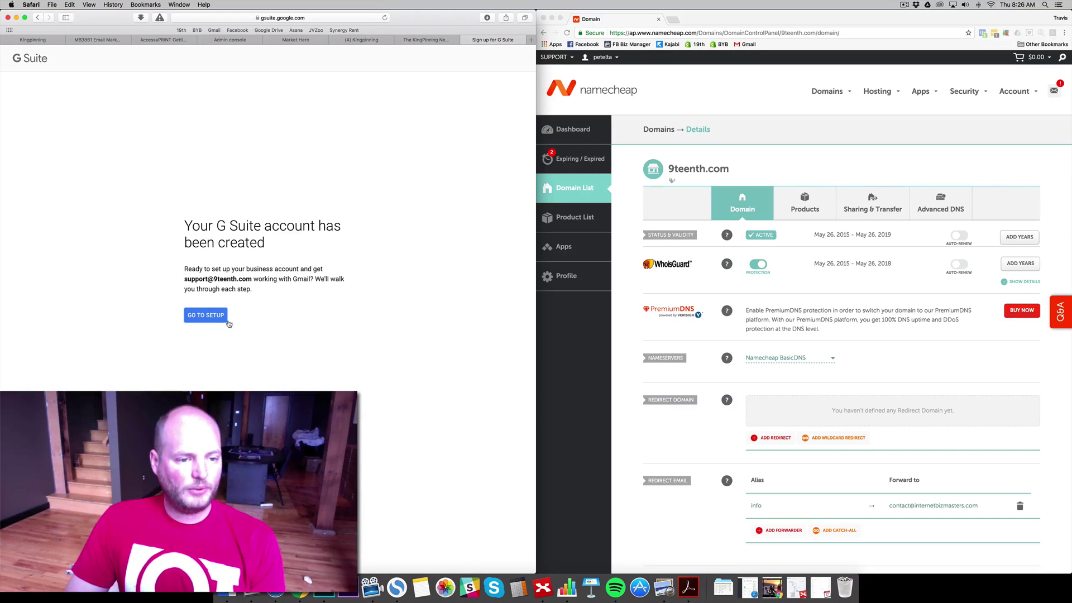
click(216, 319)
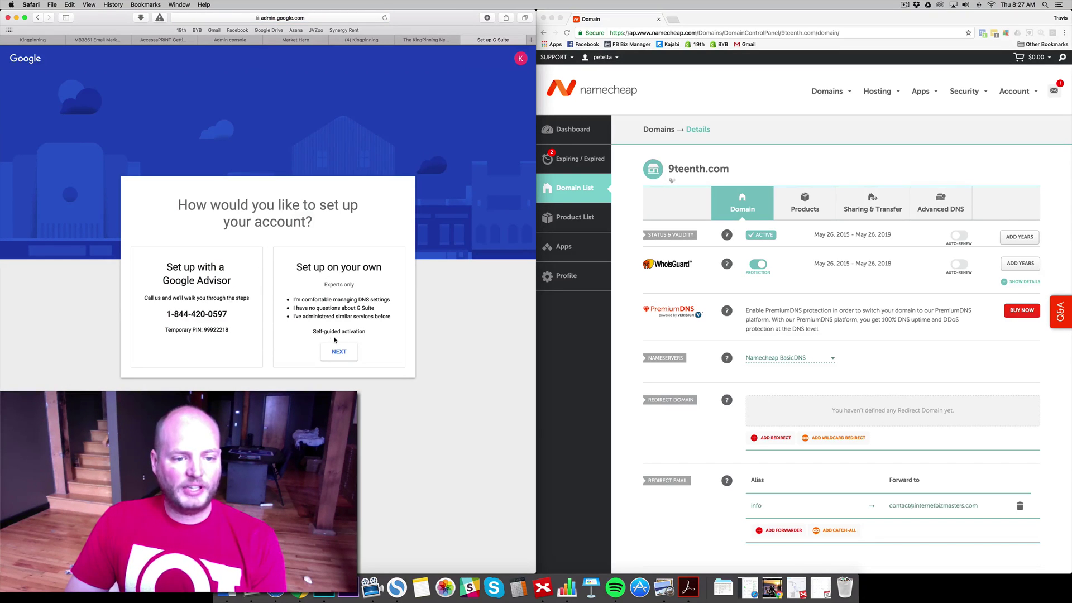
- Choose 'Set up on your own' and confirm all user email addresses were added
click(340, 352)
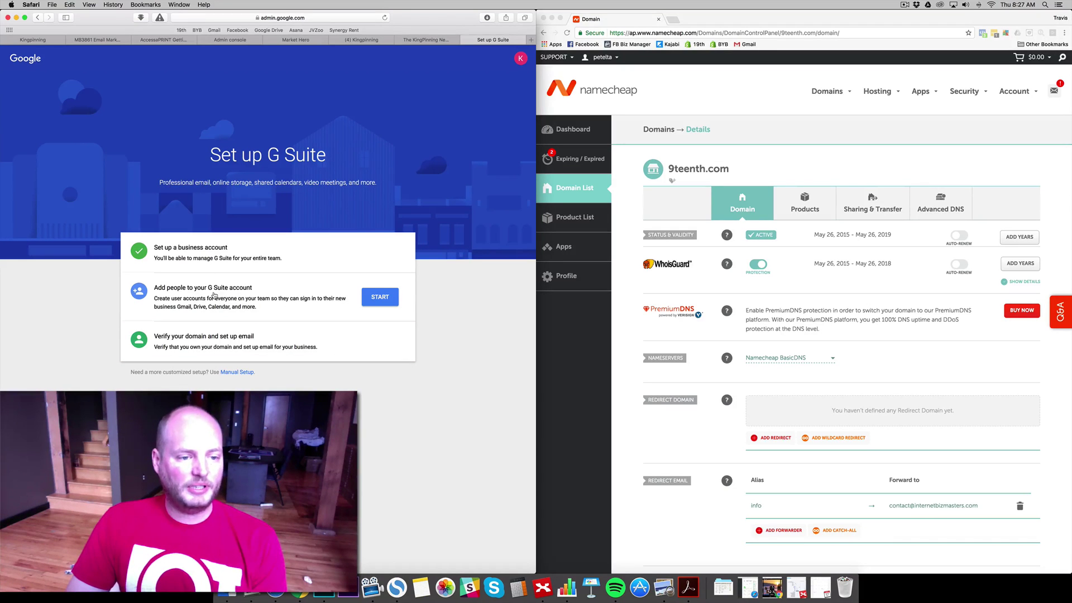
click(393, 298)
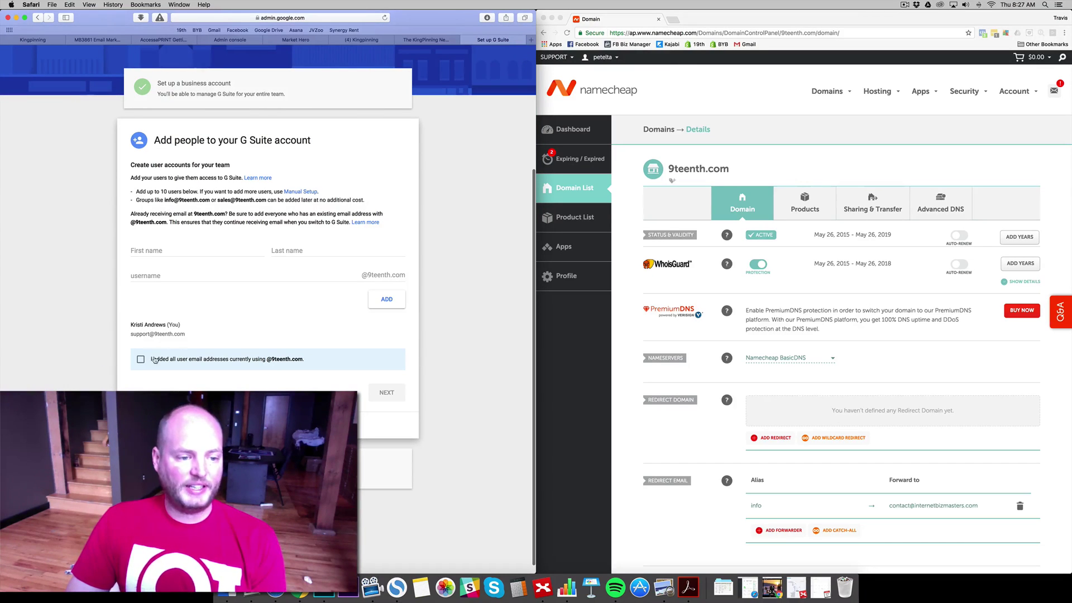
click(141, 359)
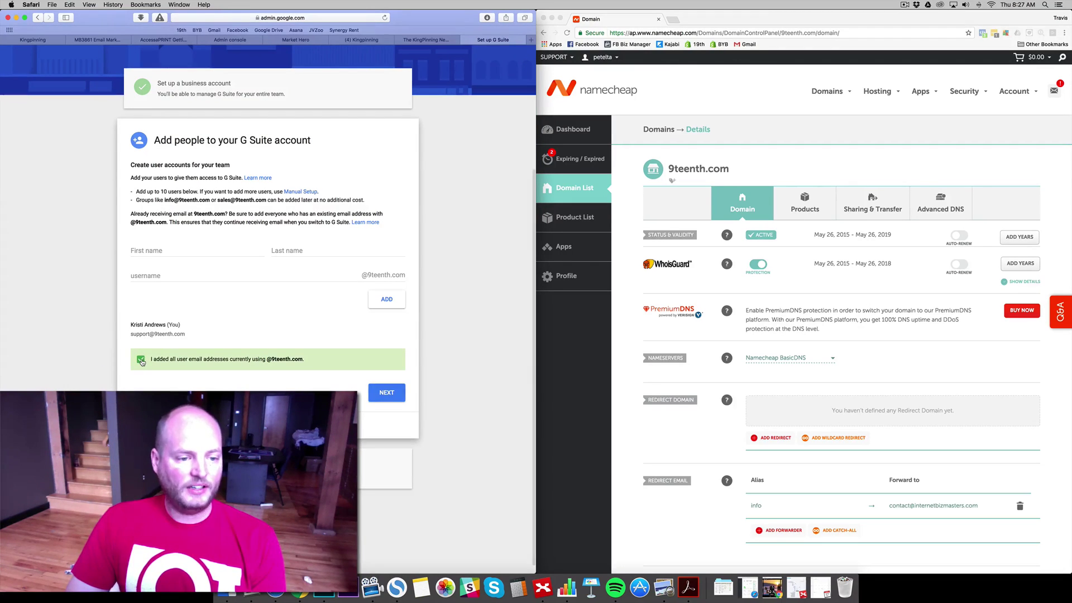
click(393, 393)
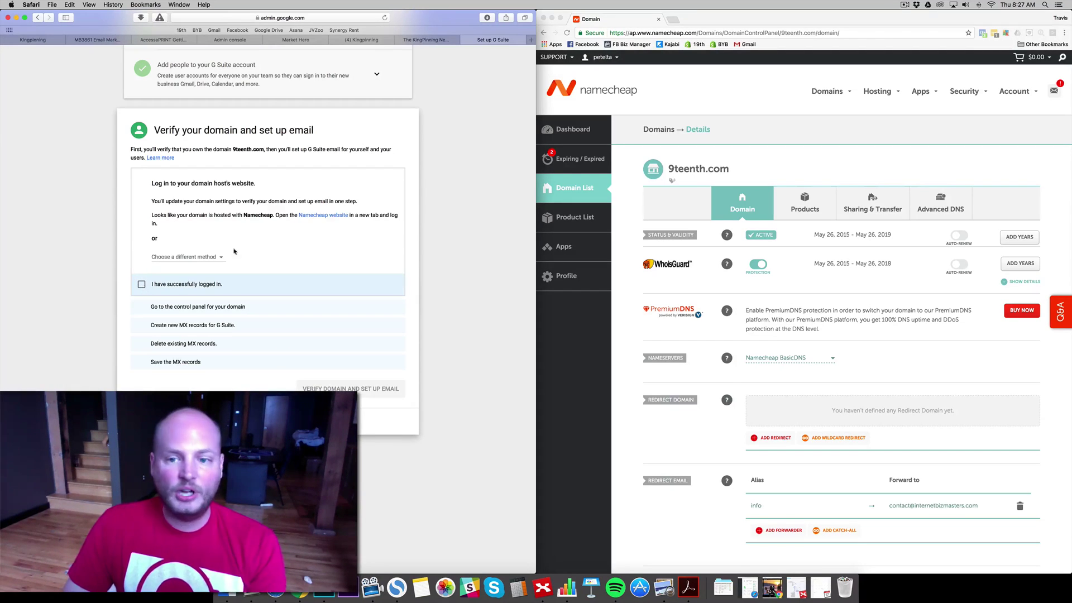
- Confirm the domain-host login and open Google's detailed MX record instructions in a new tab
click(143, 285)
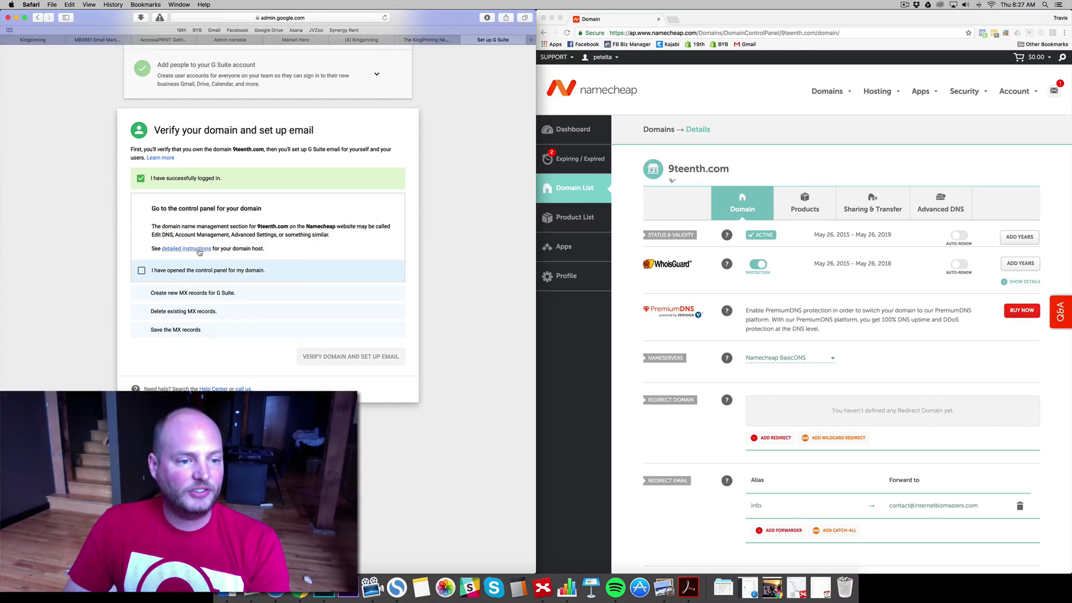
right_click(203, 250)
click(204, 254)
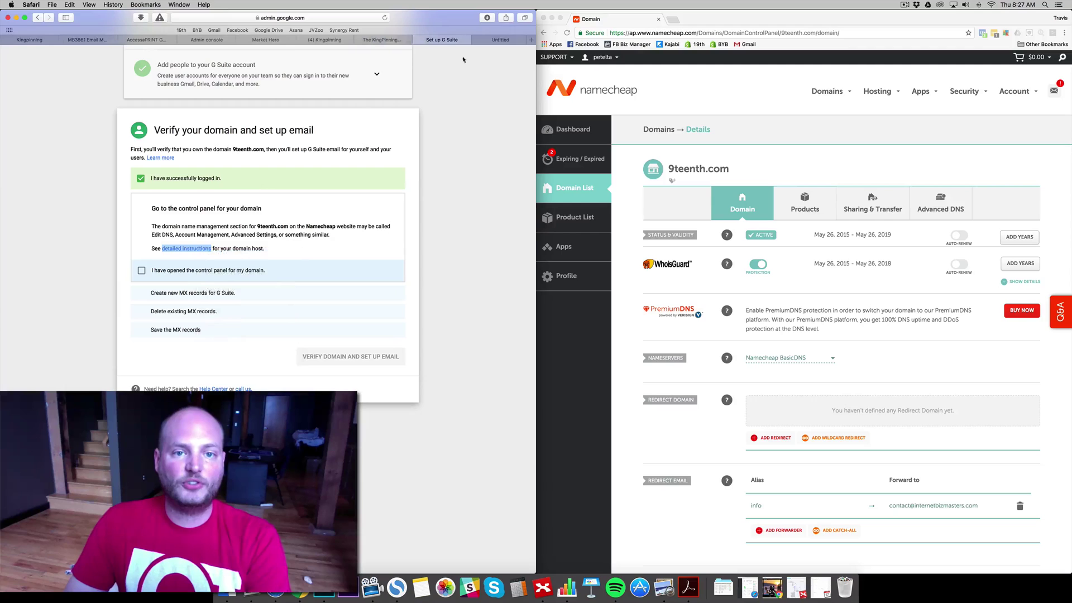
click(479, 41)
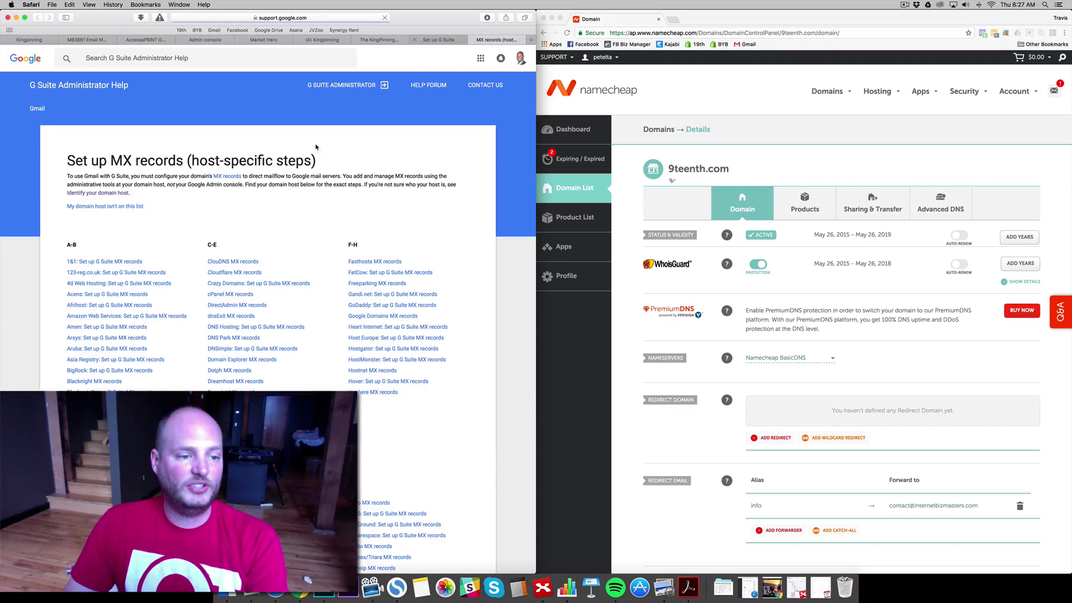
scroll(330, 257, down, 3)
scroll(330, 257, down, 2)
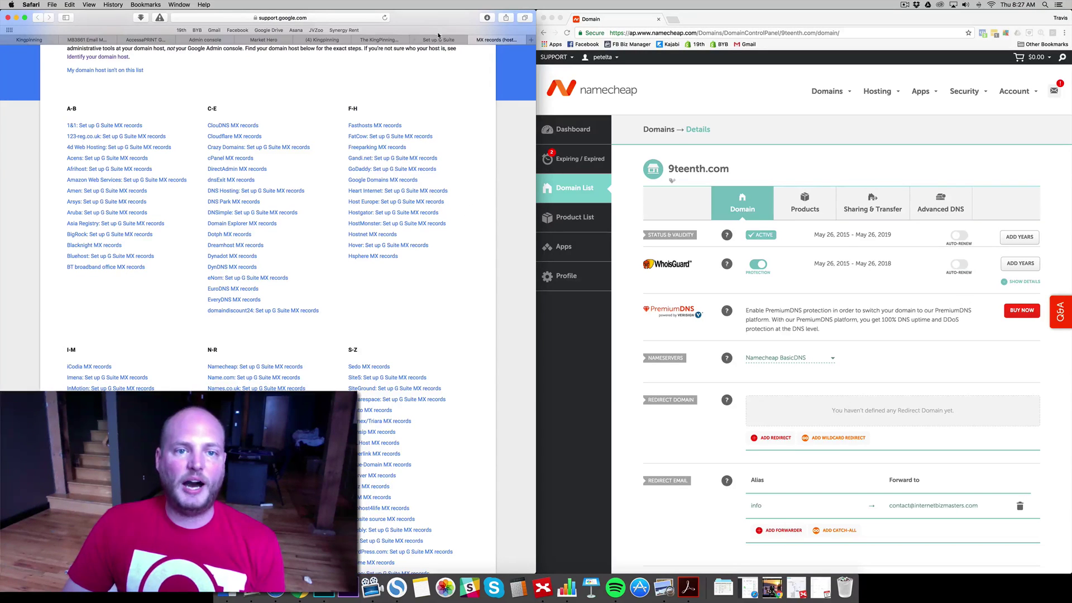
click(439, 39)
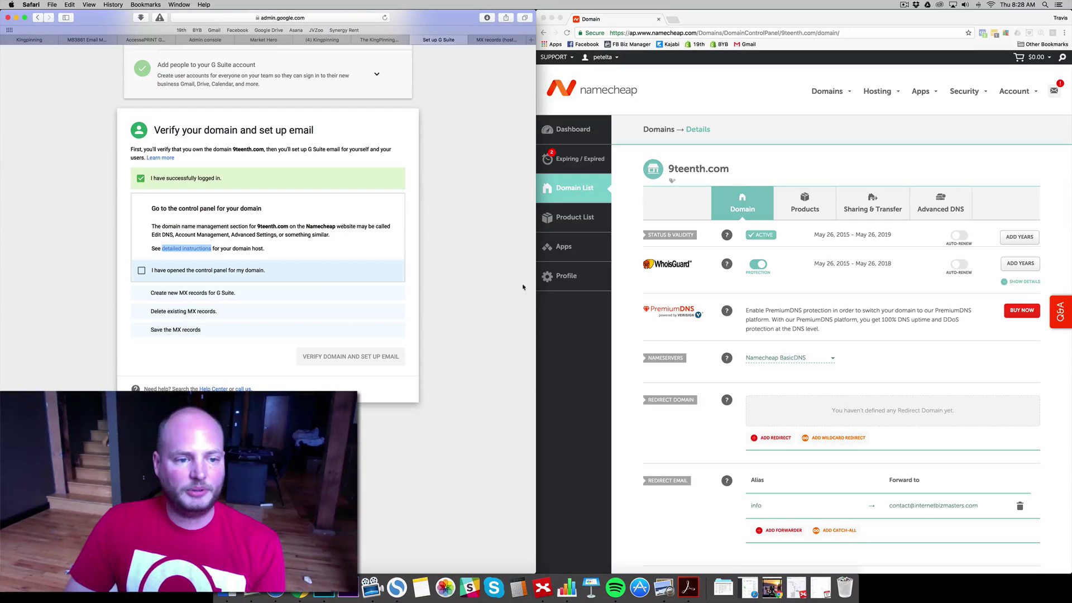
- Open Namecheap's Advanced DNS page for 9teenth.com and scroll down to Mail Settings
click(945, 168)
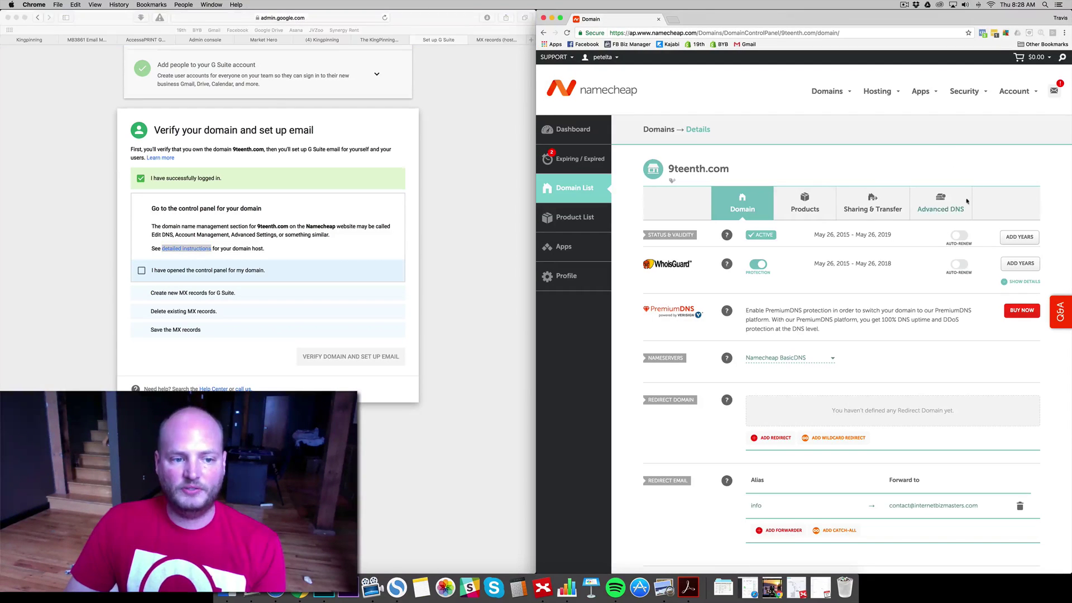
click(934, 207)
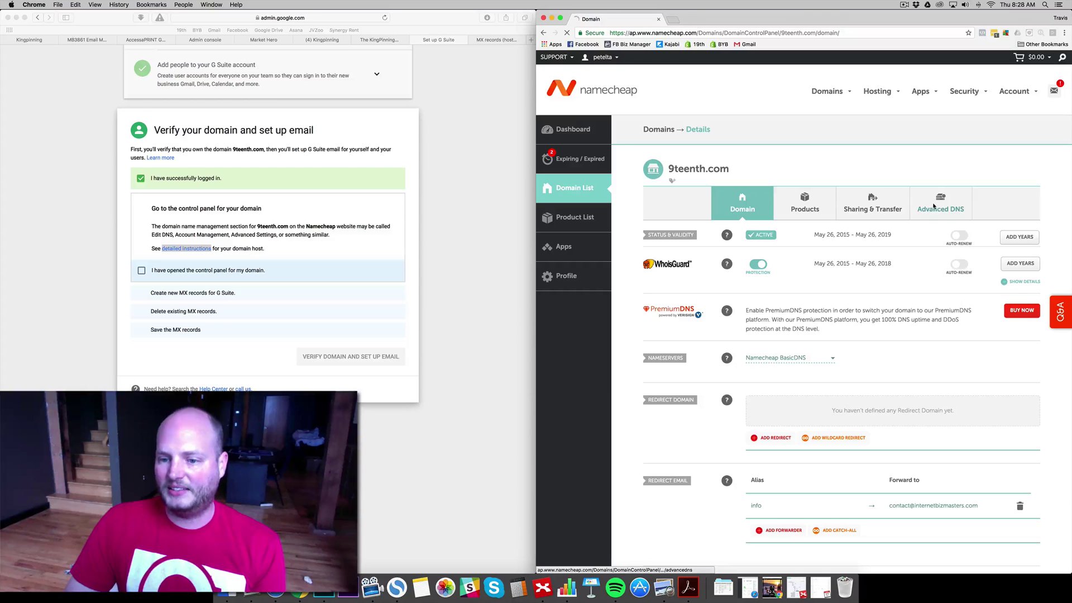
scroll(141, 167, down, 5)
click(141, 123)
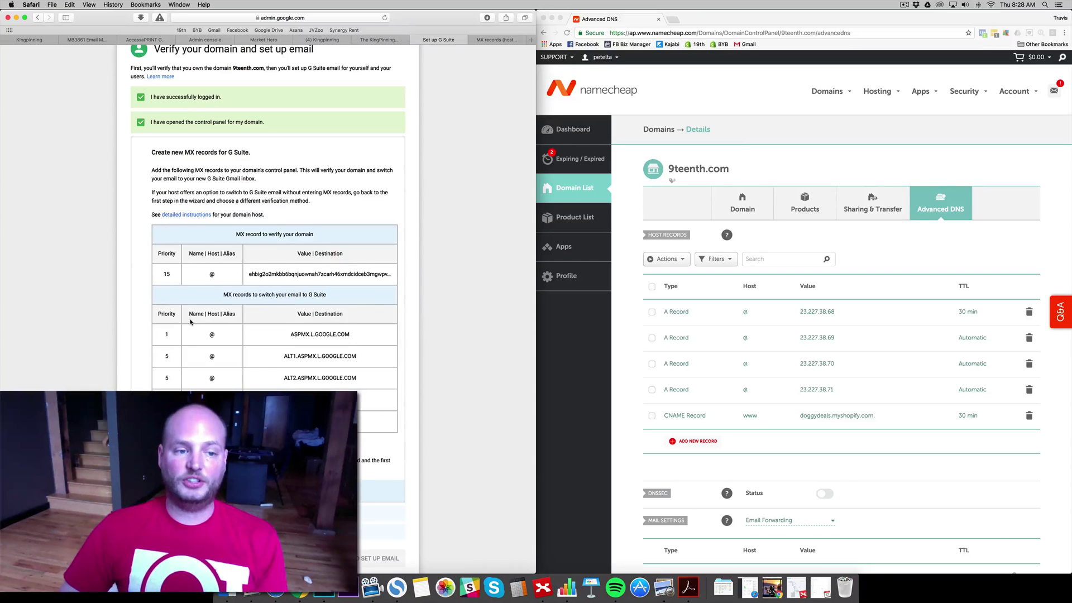
scroll(269, 240, down, 2)
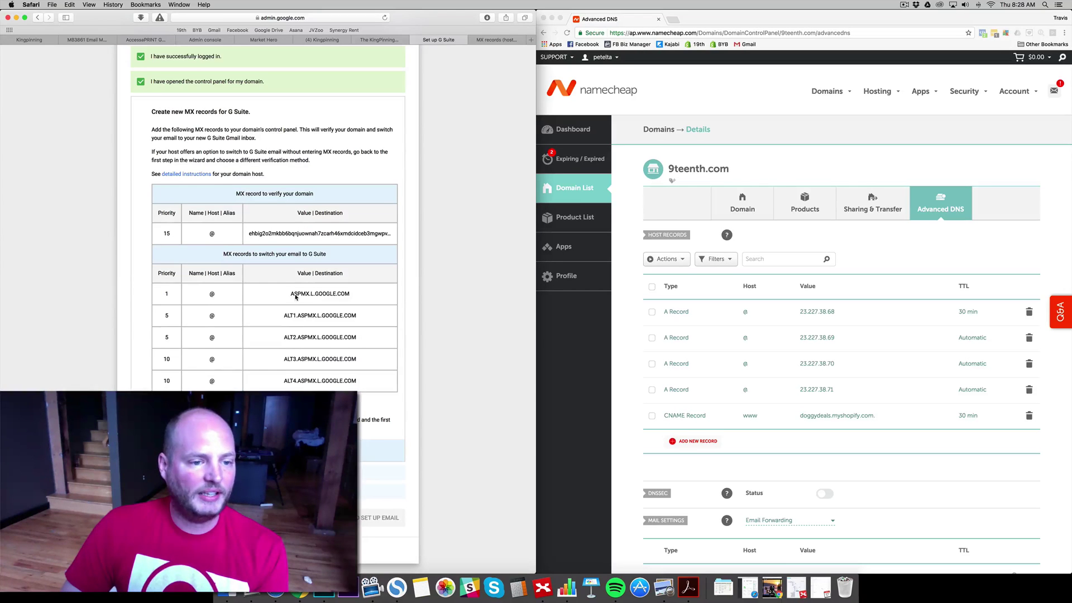
scroll(296, 296, down, 1)
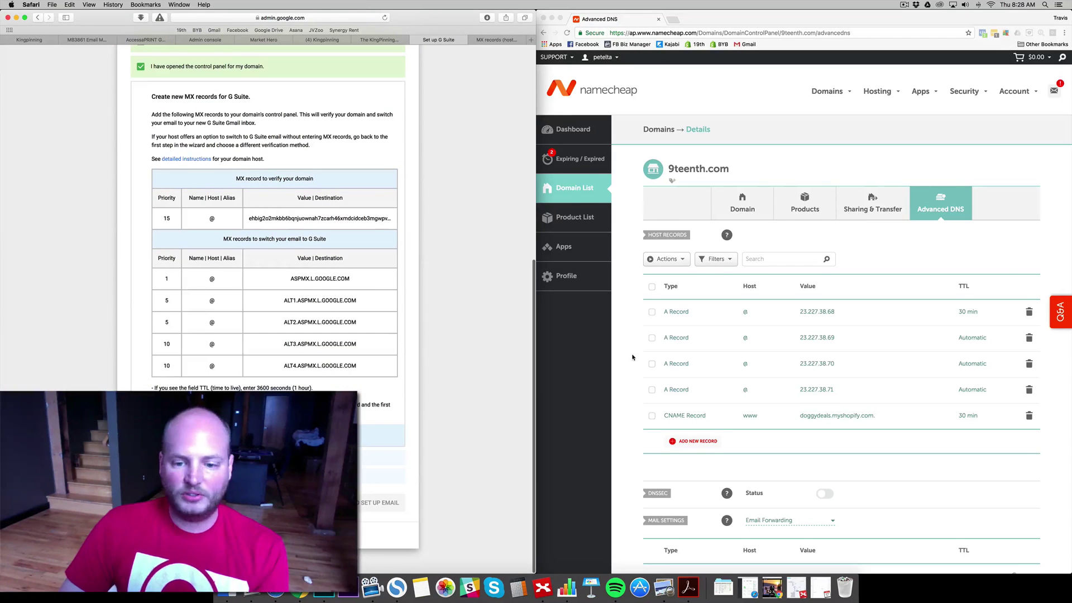
scroll(633, 358, down, 10)
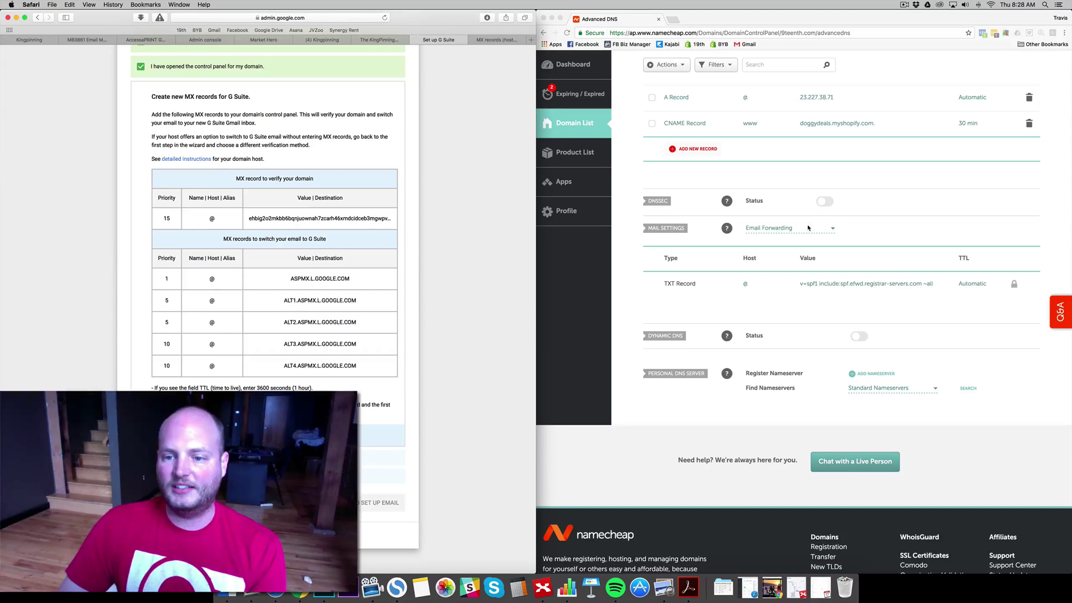
- Switch 9teenth.com's Mail Settings from Email Forwarding to Gmail and save
click(827, 233)
click(804, 231)
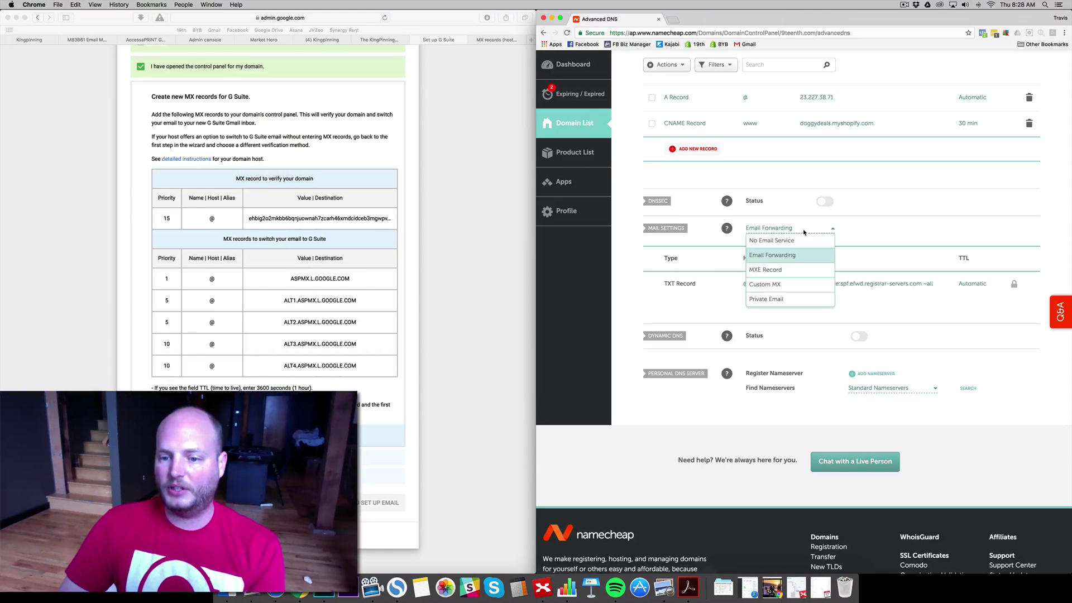
scroll(789, 257, down, 2)
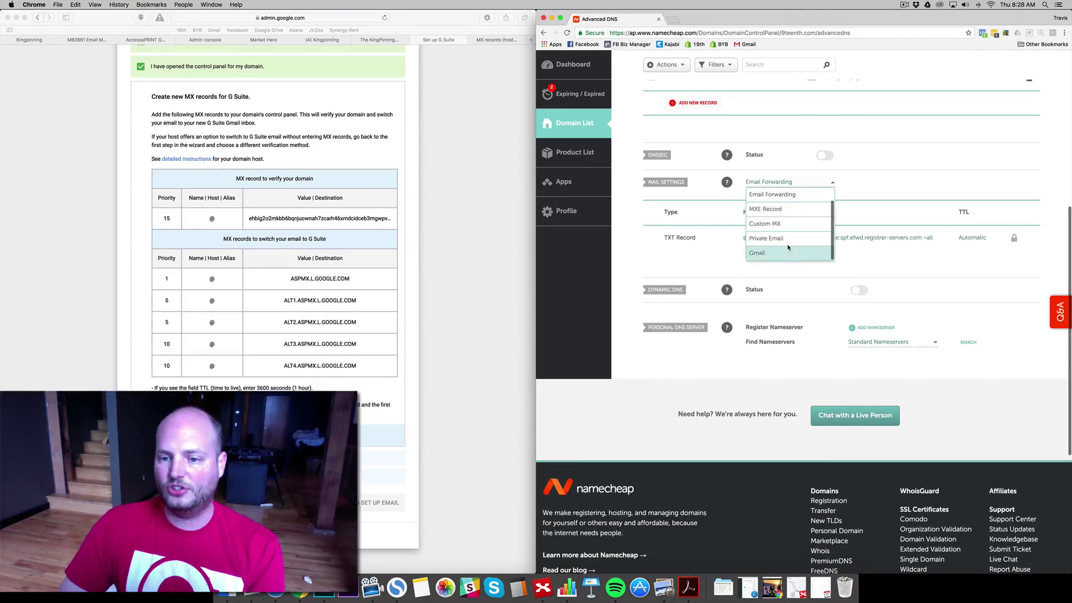
click(759, 253)
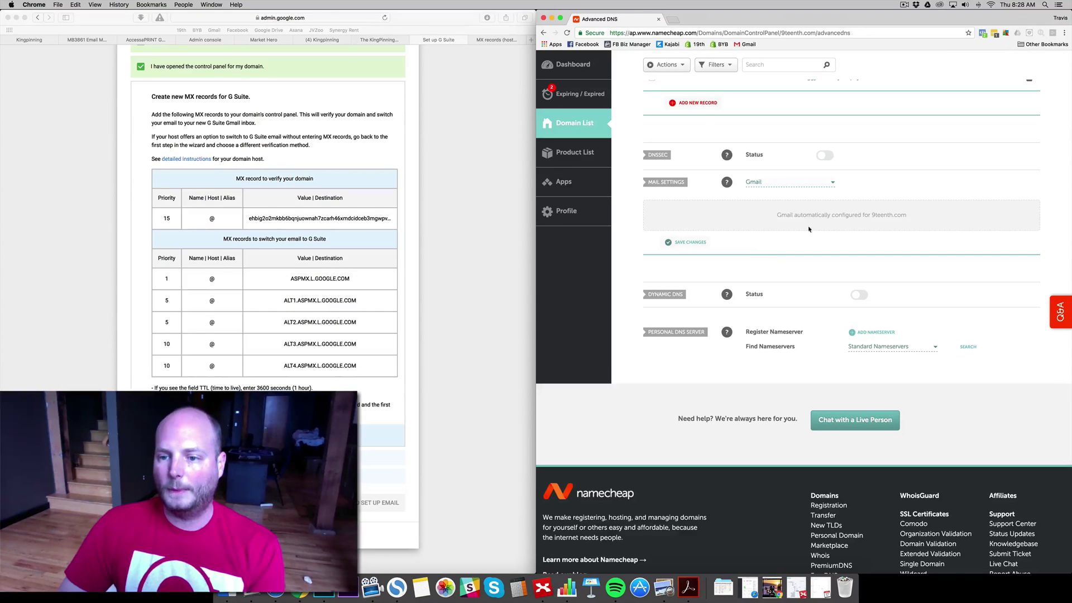
click(686, 246)
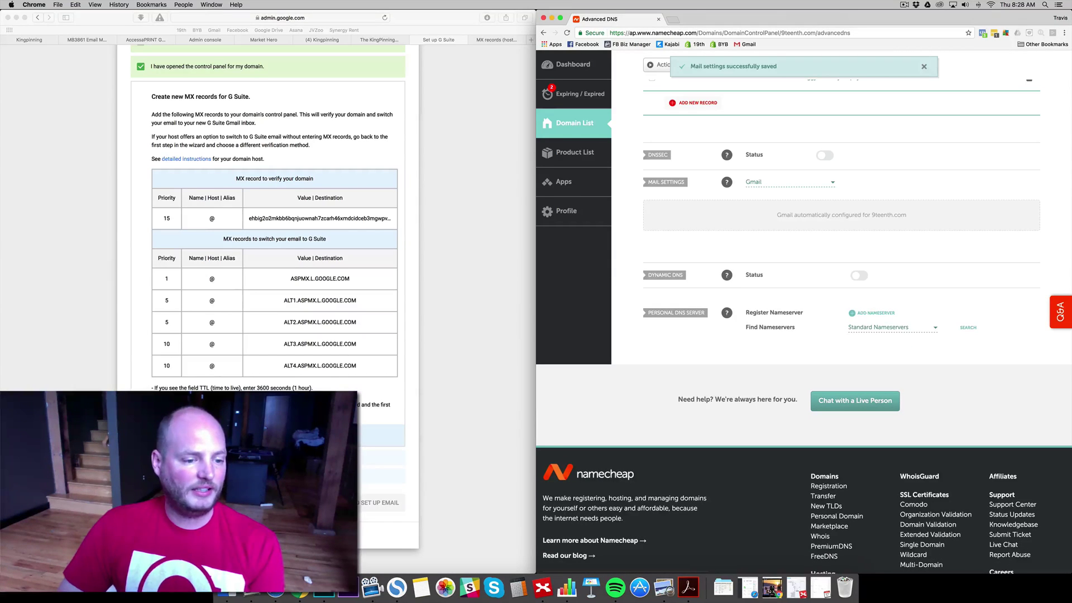
- Tick the three MX record confirmations and choose Verify Domain and Set Up Email
click(141, 435)
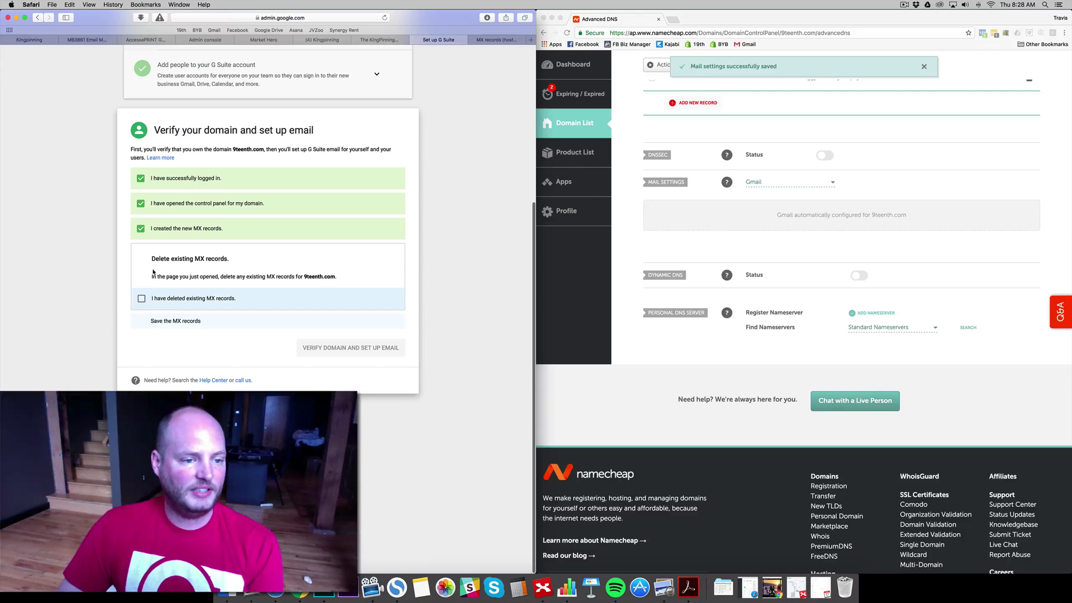
click(142, 299)
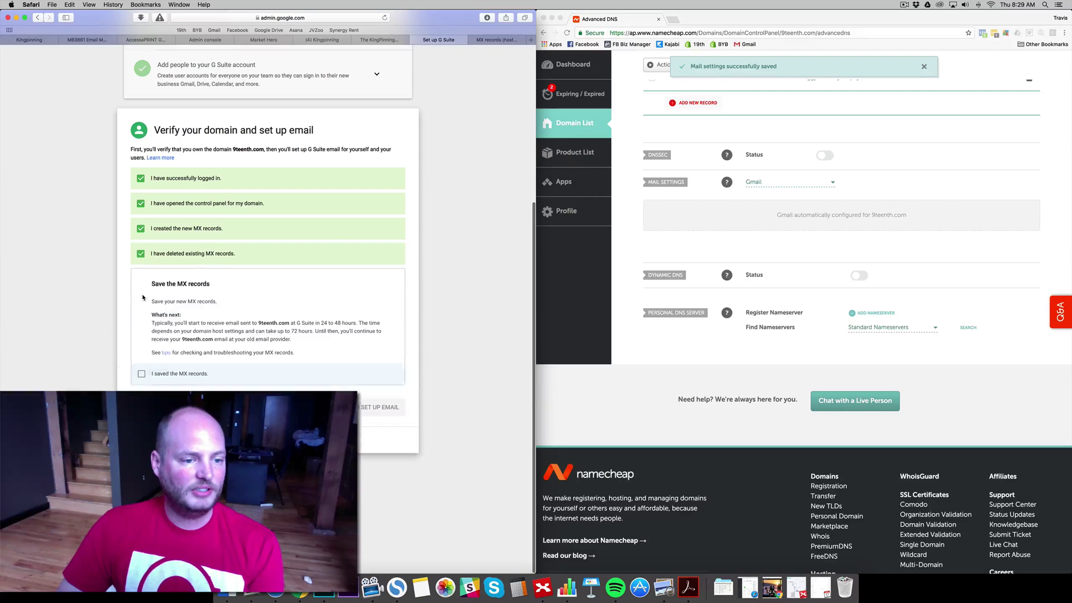
click(142, 377)
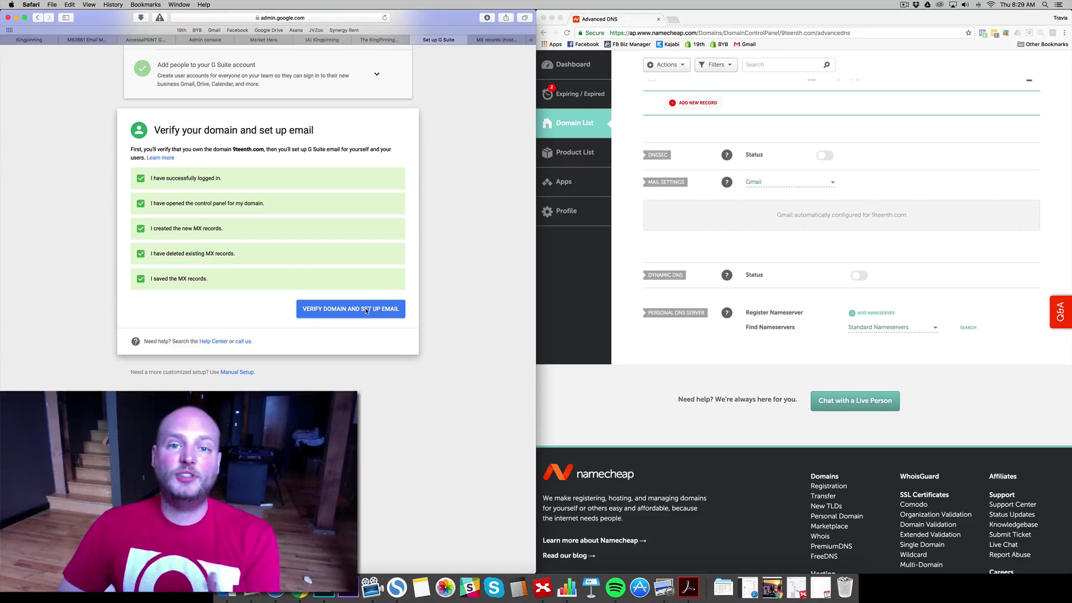
click(366, 310)
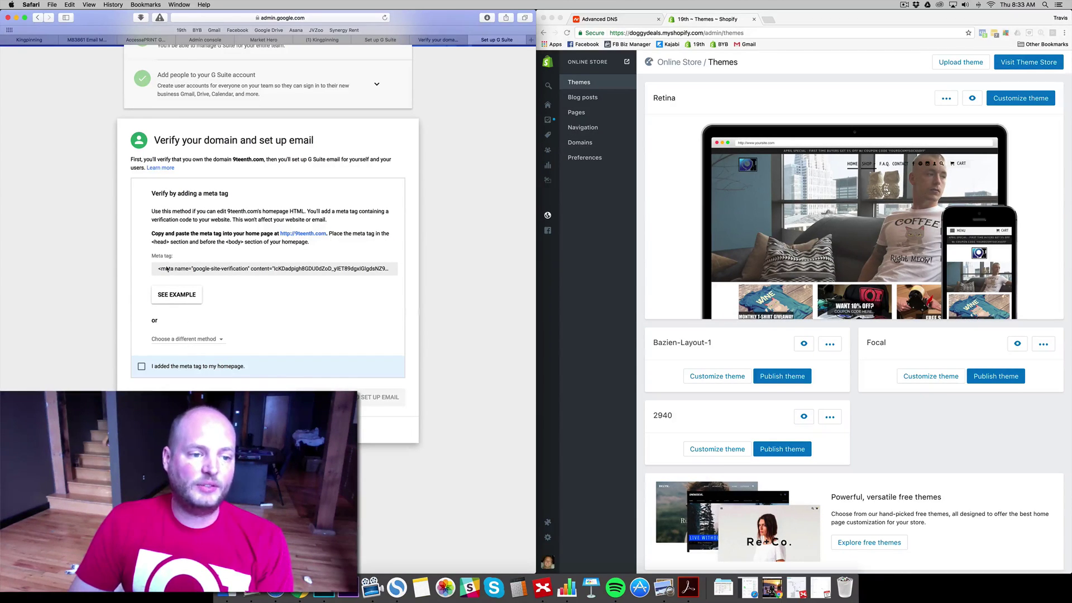
- Select the full Google site-verification meta tag, after briefly checking other verification methods
drag(161, 268, 450, 271)
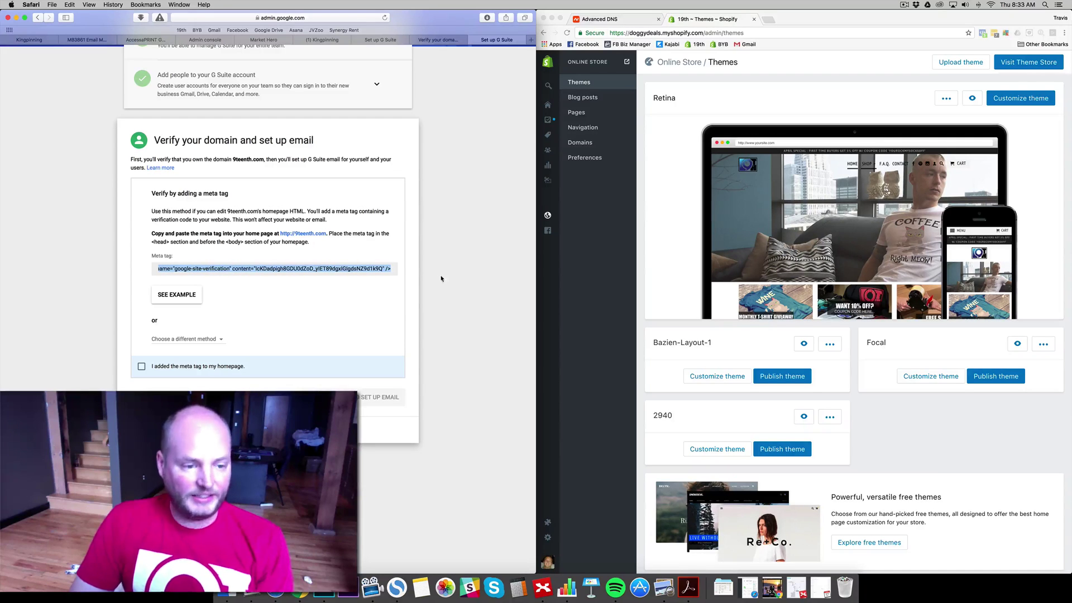
click(215, 339)
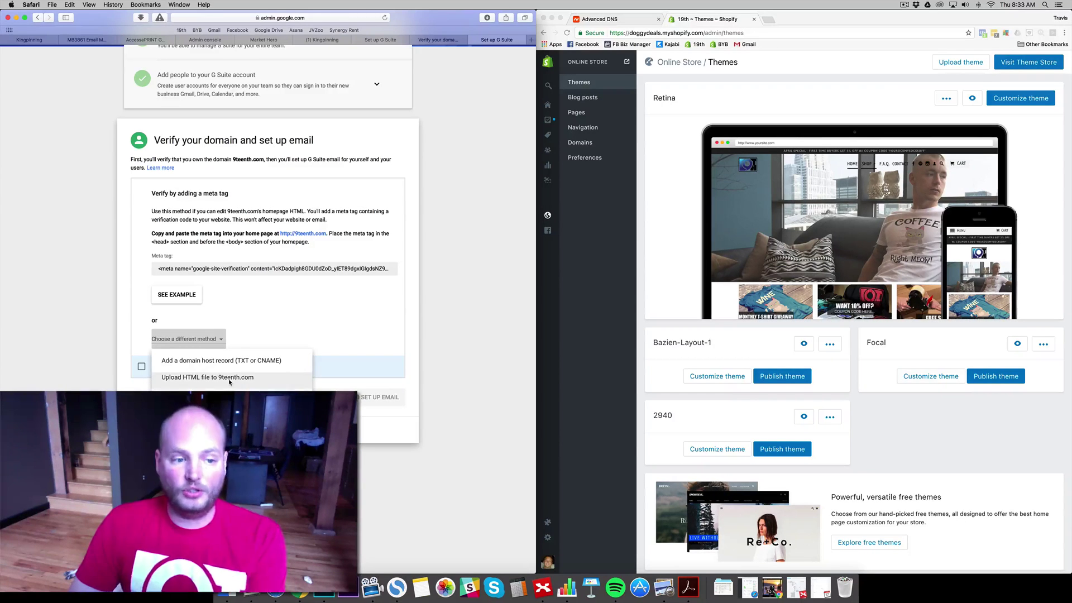
click(252, 311)
click(160, 270)
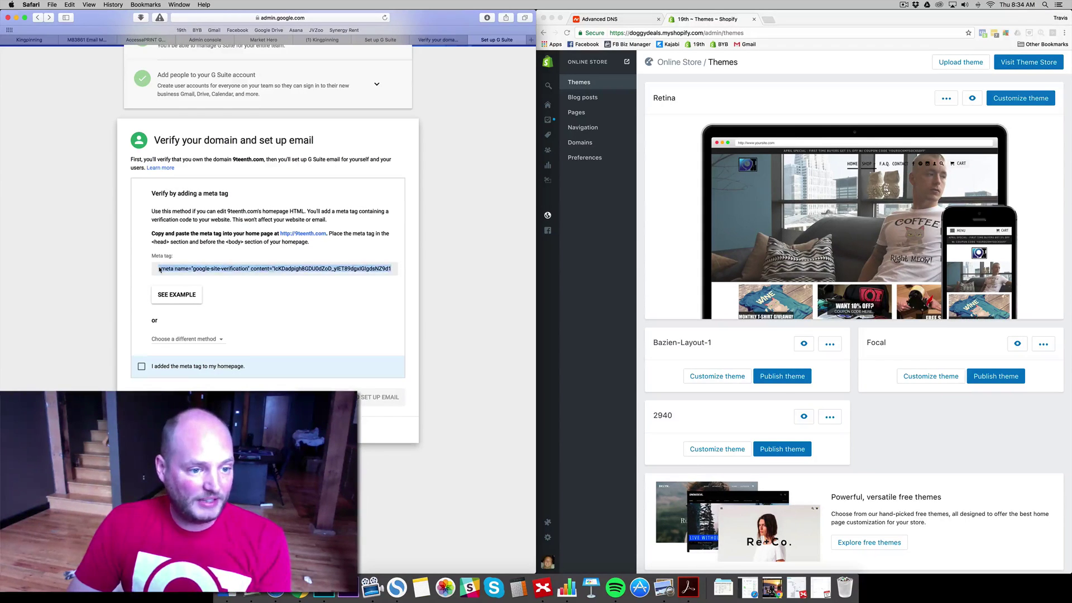
click(159, 269)
click(158, 270)
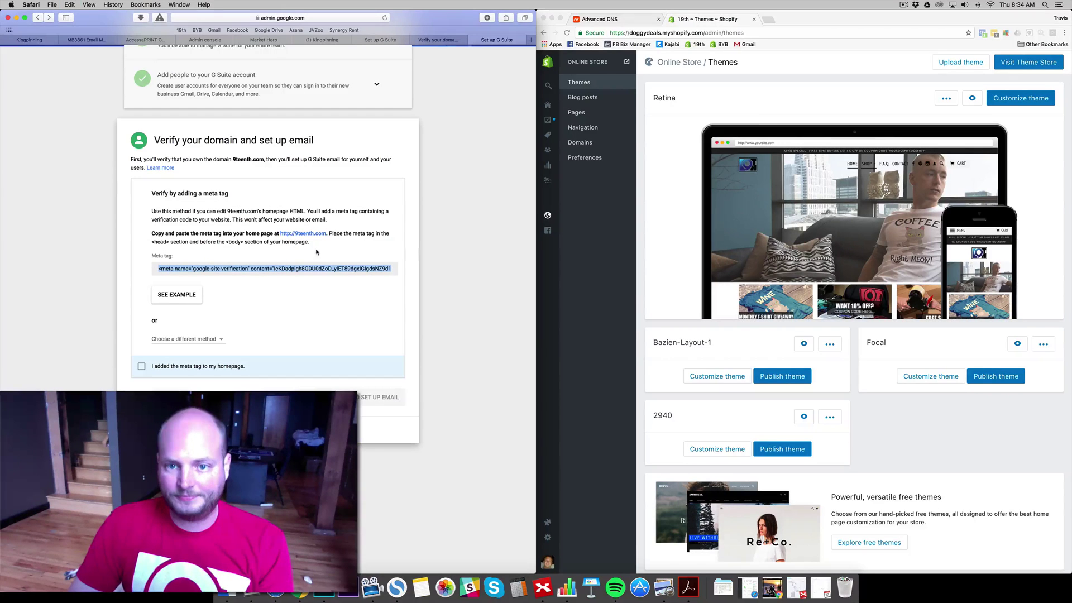
click(706, 61)
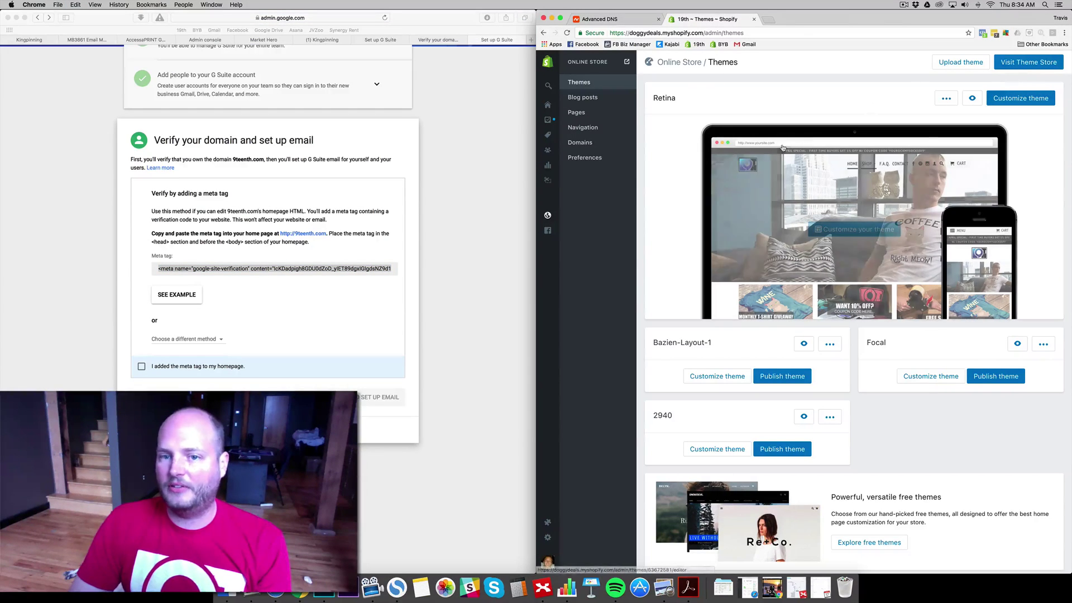
- Open the Retina theme's theme.liquid layout file in Shopify's code editor
click(573, 216)
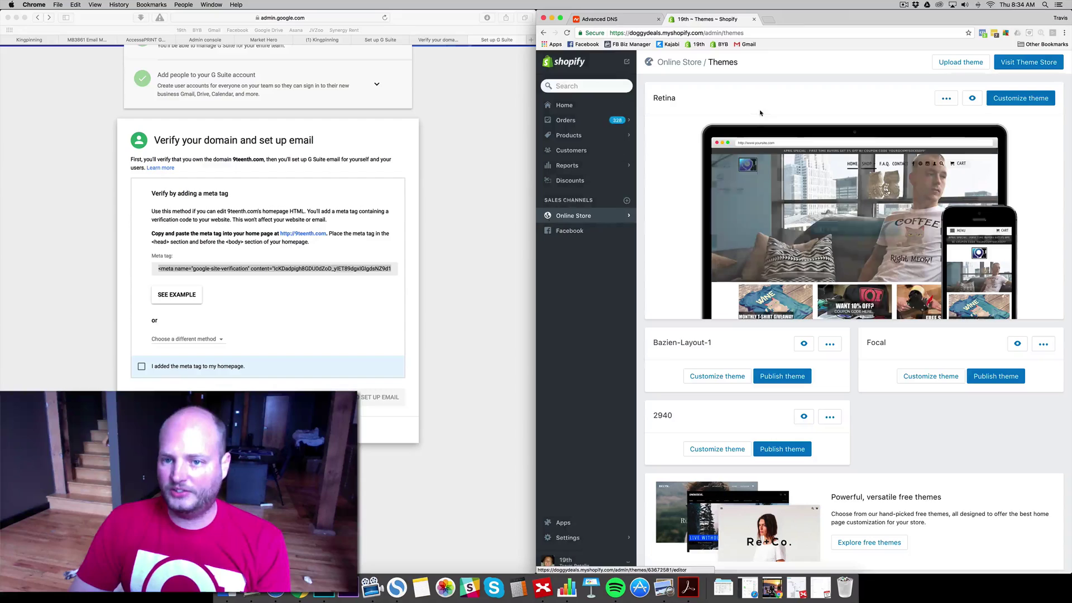
click(947, 98)
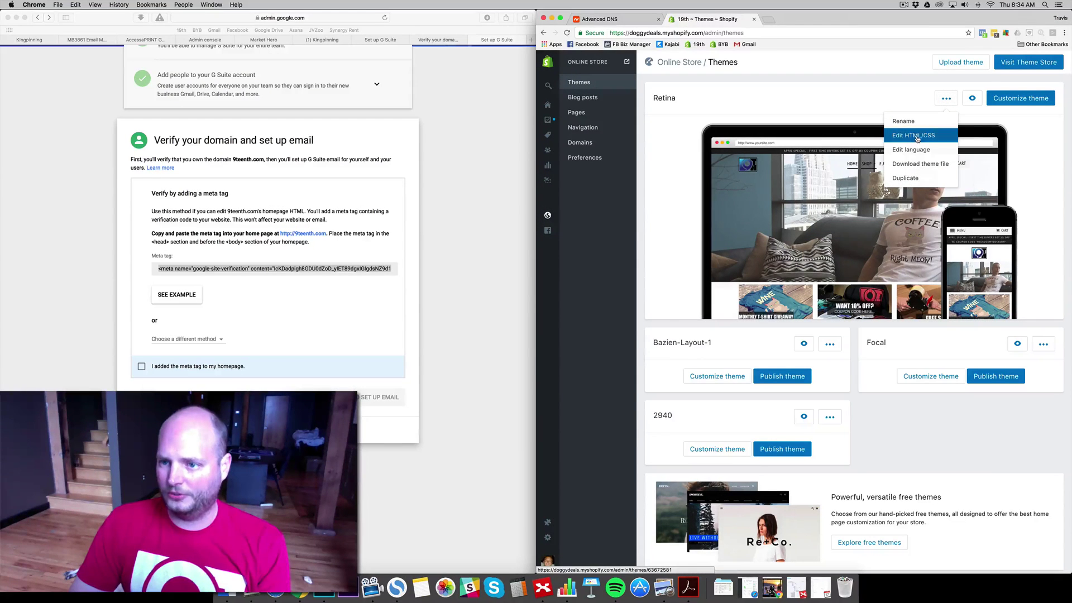
click(918, 135)
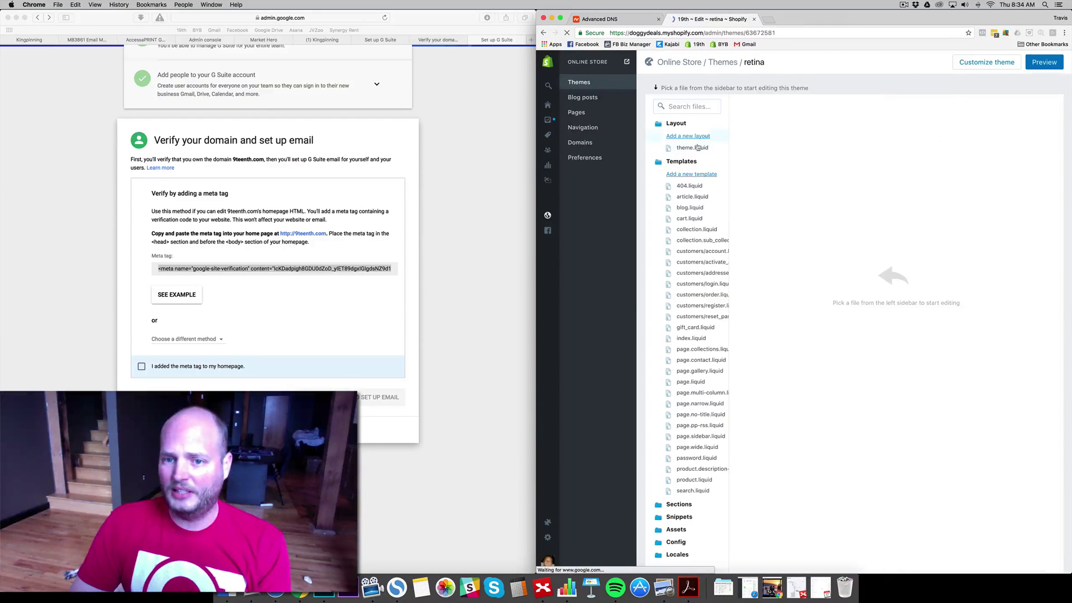
click(692, 148)
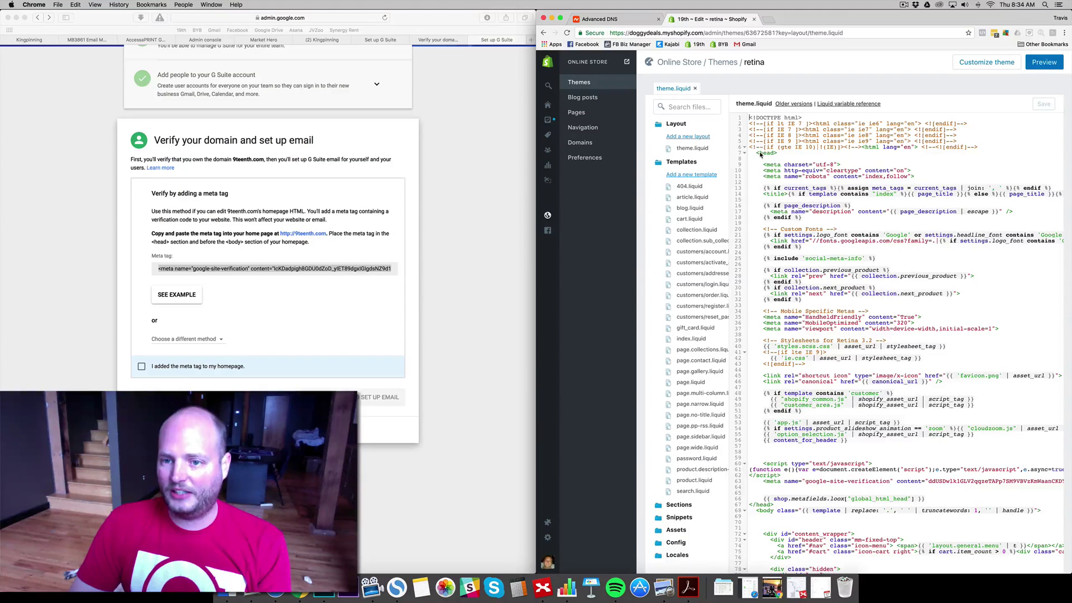
- Paste the Google site-verification meta tag just above </head> and save theme.liquid
click(778, 154)
click(774, 158)
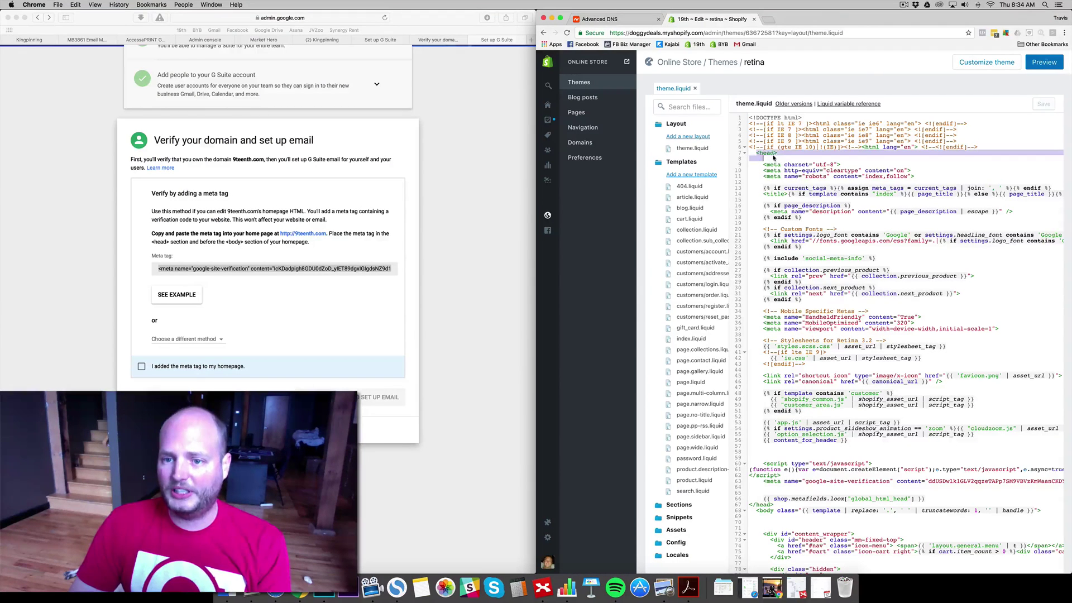
drag(775, 158, 781, 154)
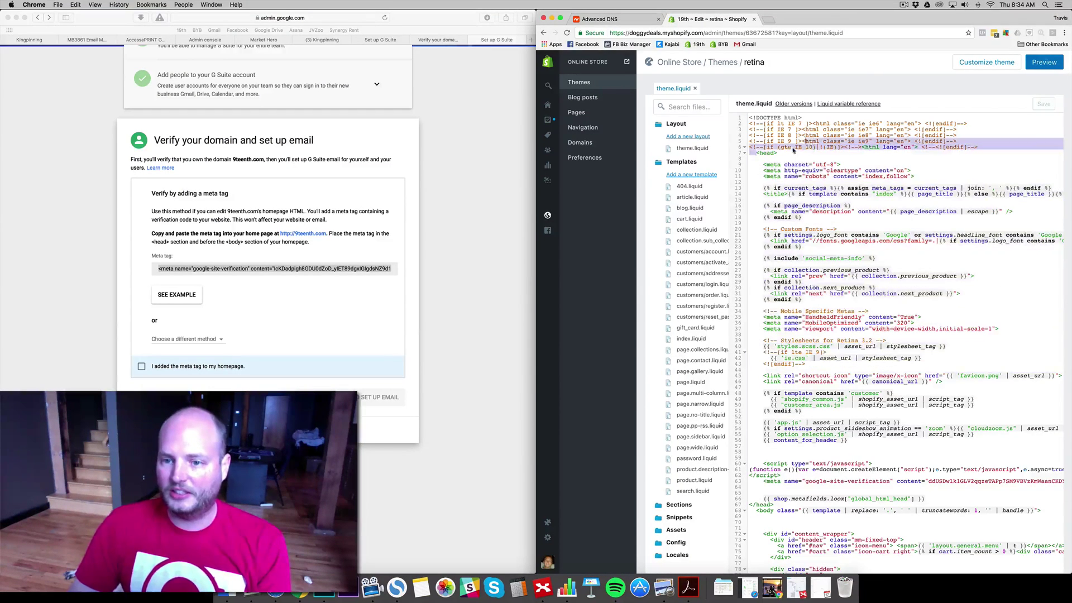
scroll(783, 364, down, 2)
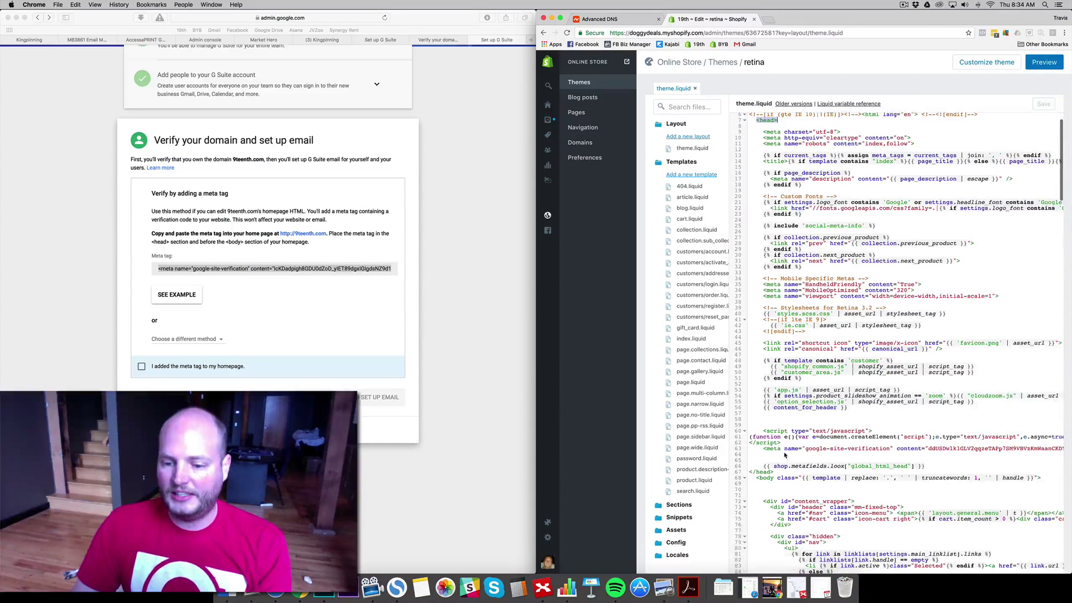
click(751, 473)
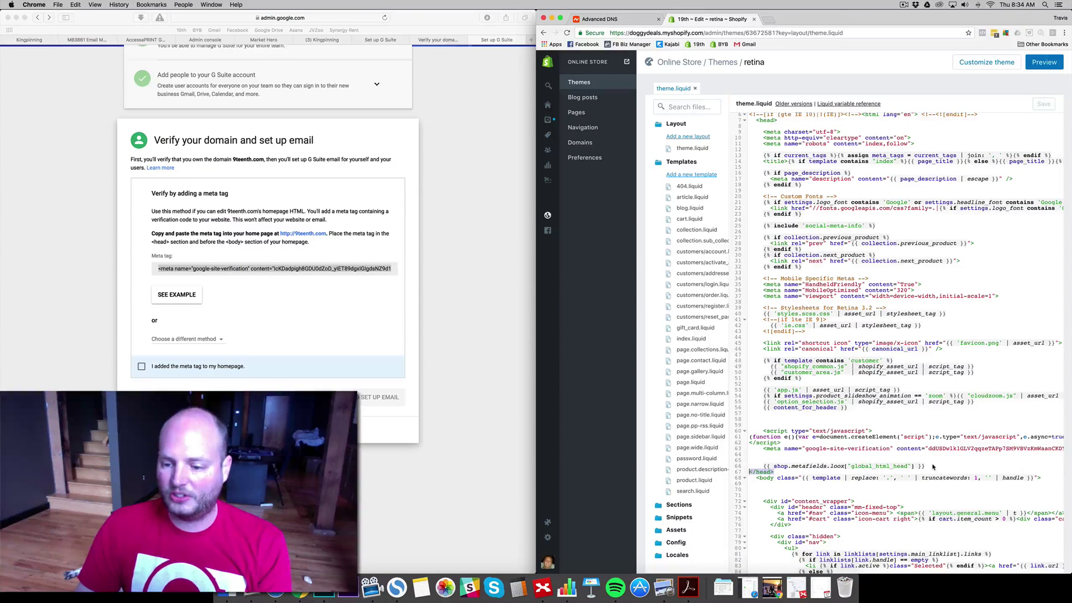
key(Return)
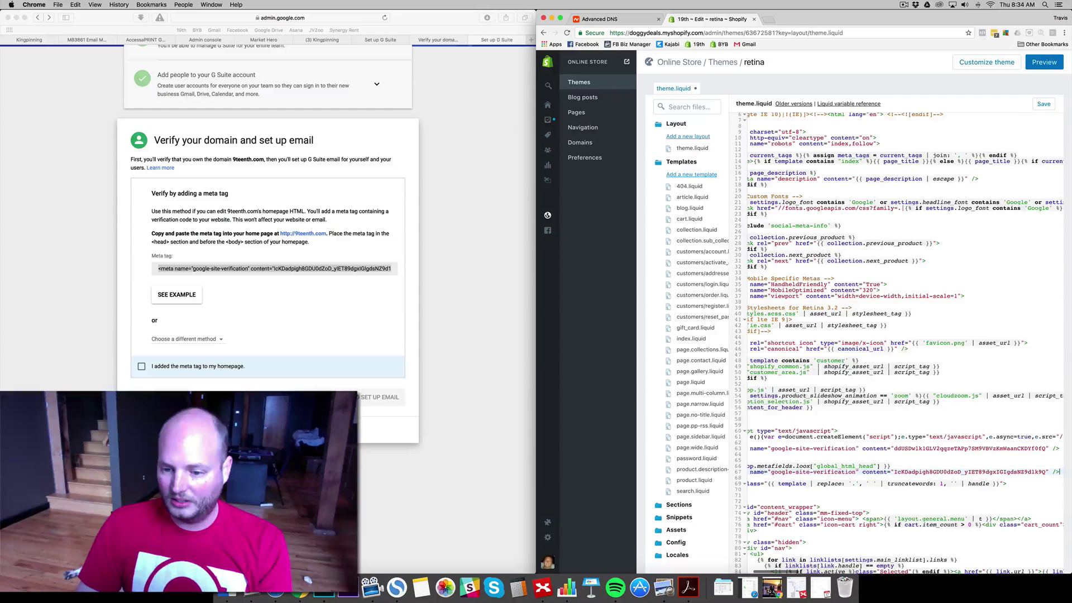
scroll(904, 344, left, 5)
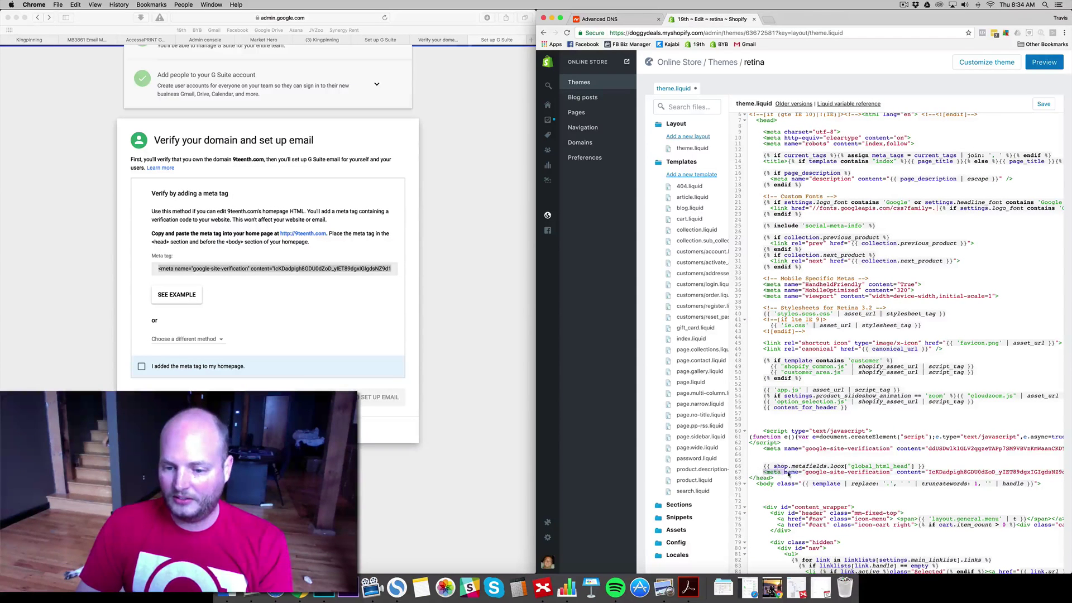
drag(789, 474, 947, 479)
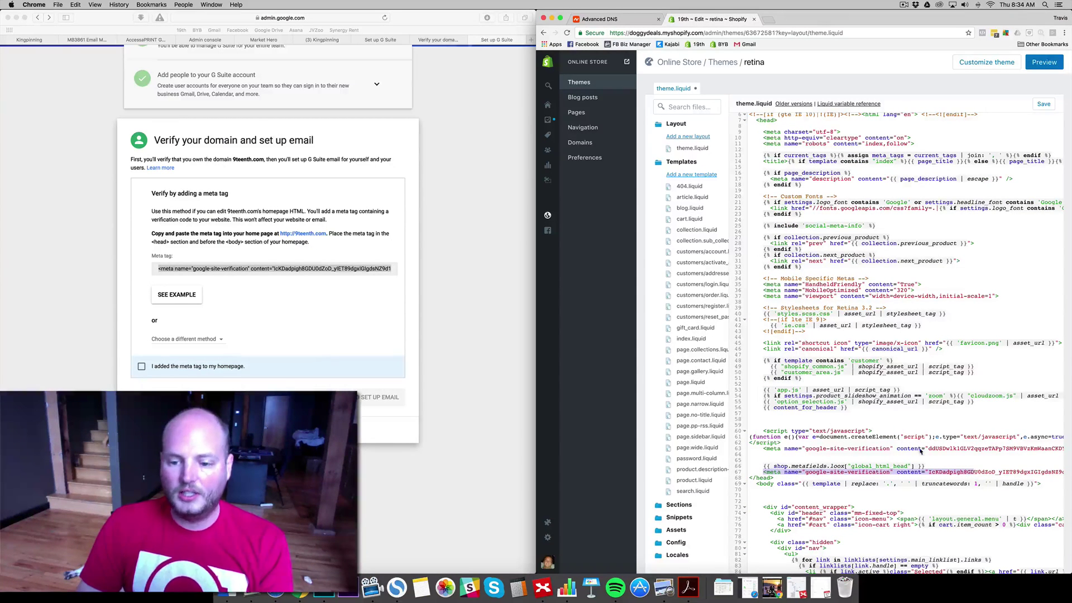
click(961, 419)
click(1054, 105)
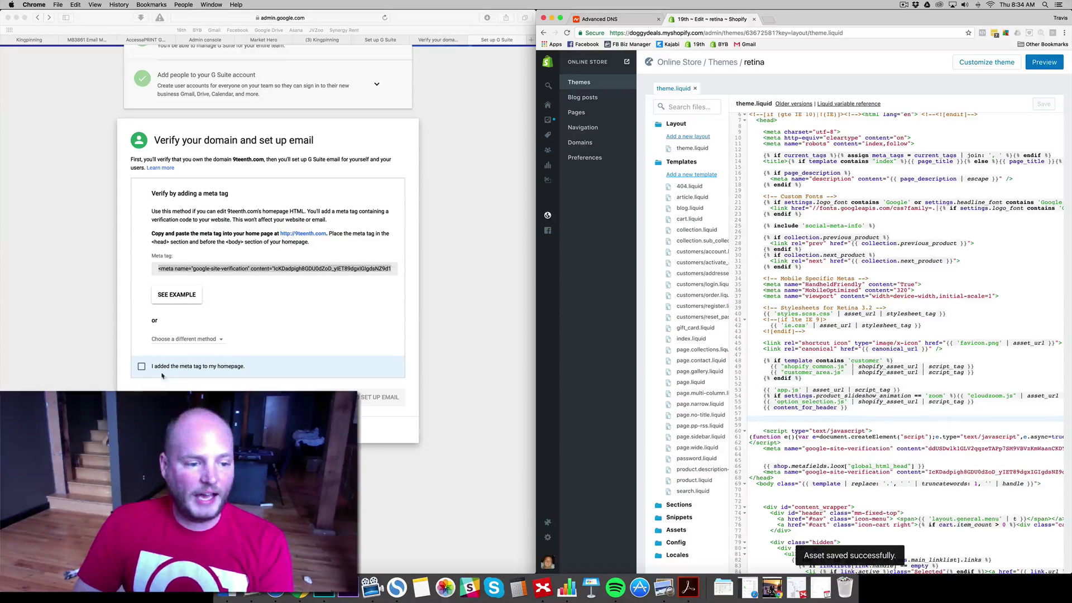
- Back in Google setup, confirm the meta tag was added and verify 9teenth.com with email setup
click(461, 220)
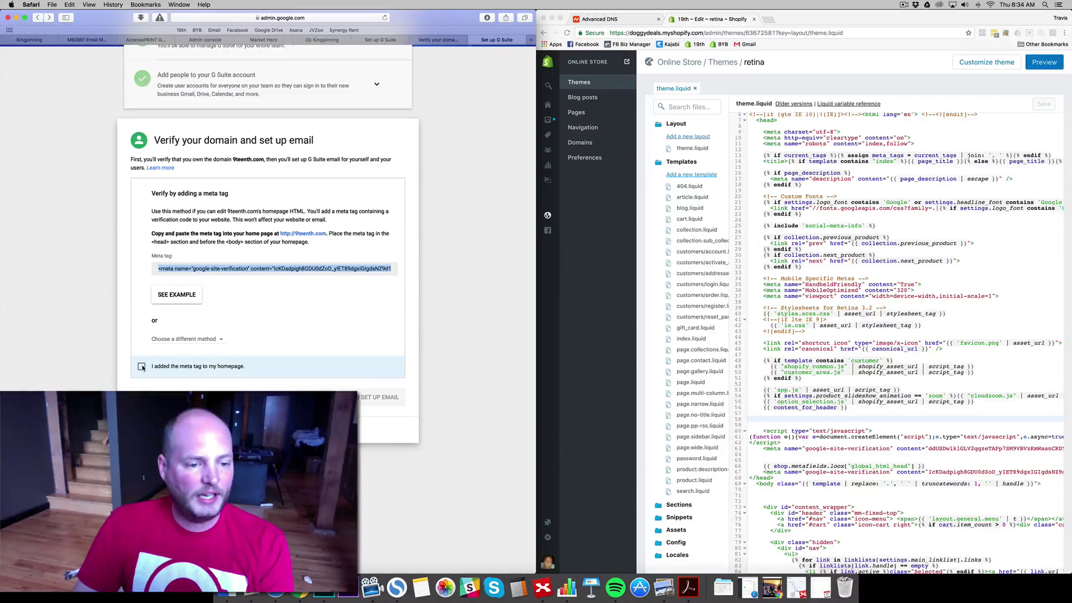
click(142, 367)
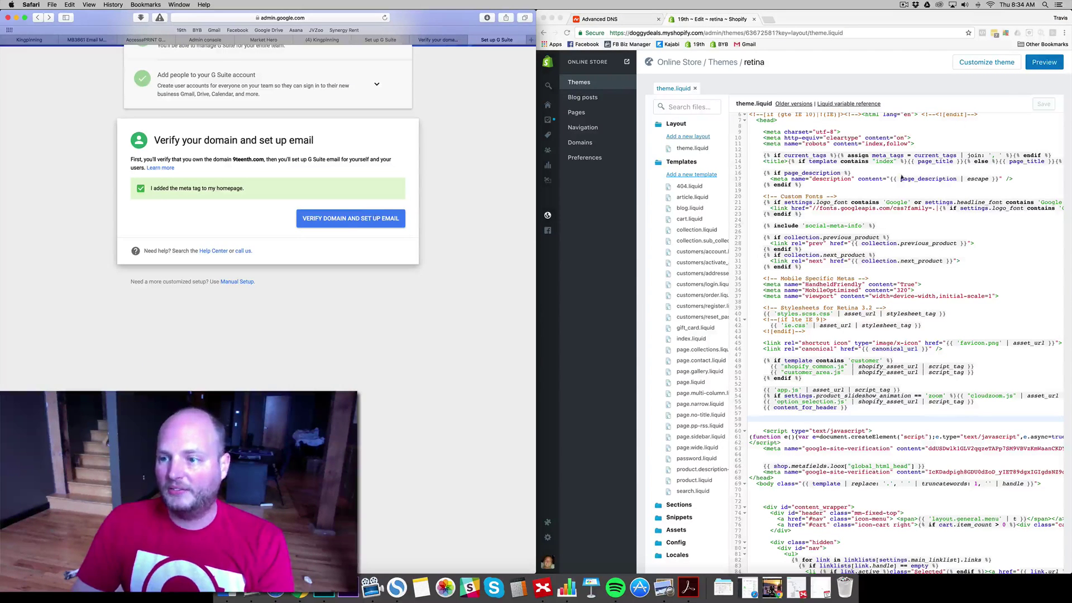
click(347, 220)
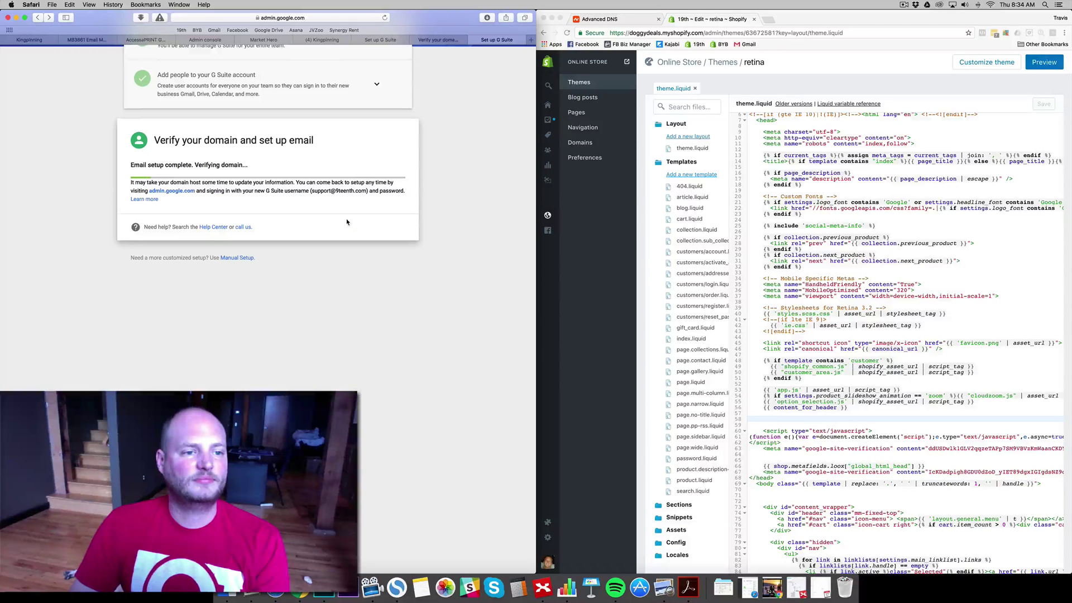
scroll(452, 174, up, 5)
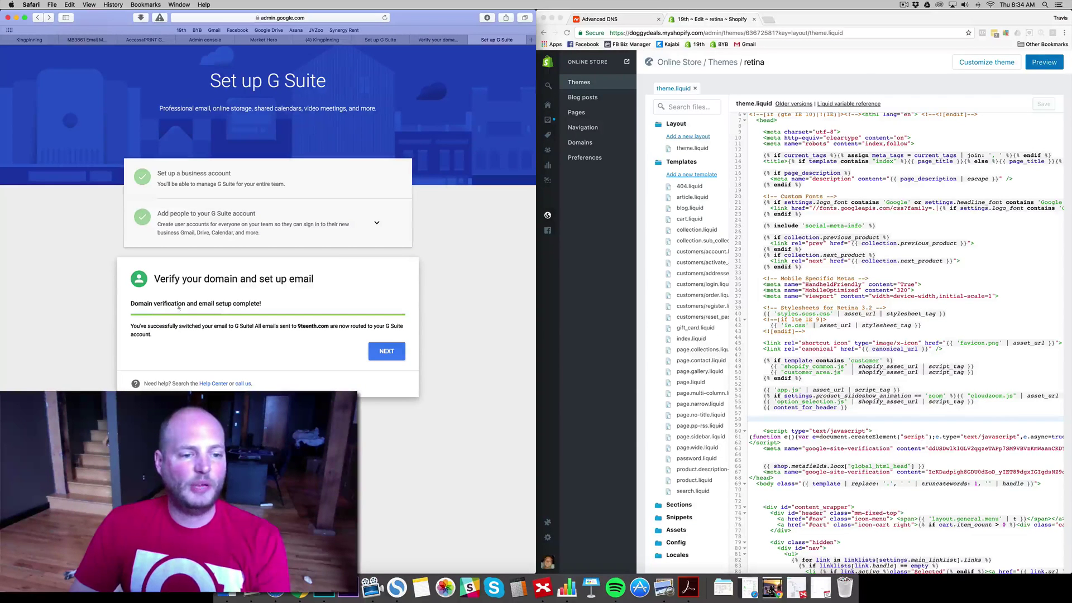
- Continue to plan selection and choose G Suite Basic at $5.00/user/month
click(387, 352)
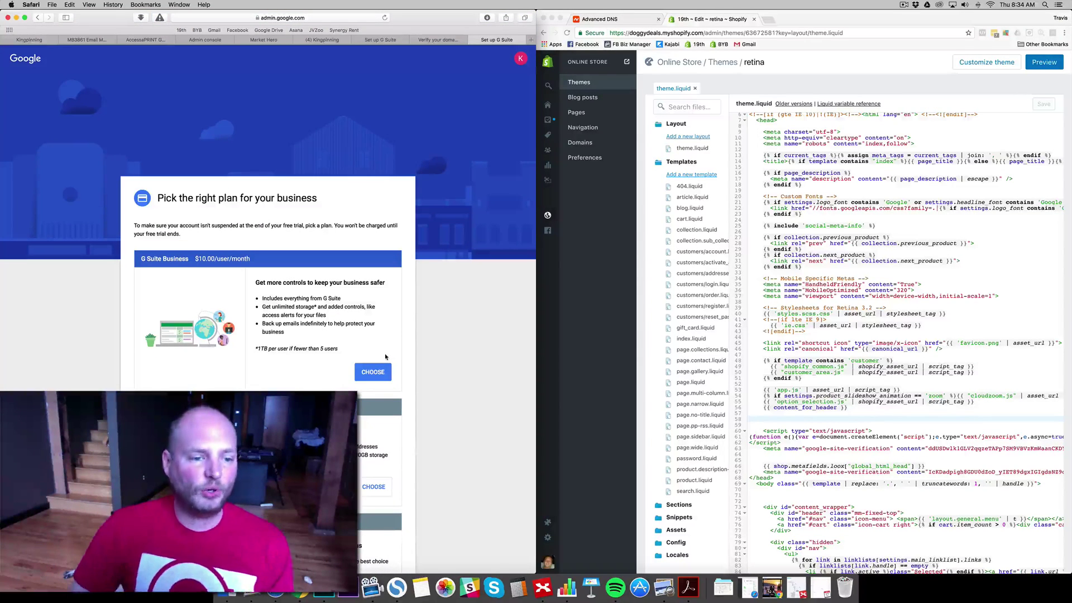
scroll(385, 349, down, 2)
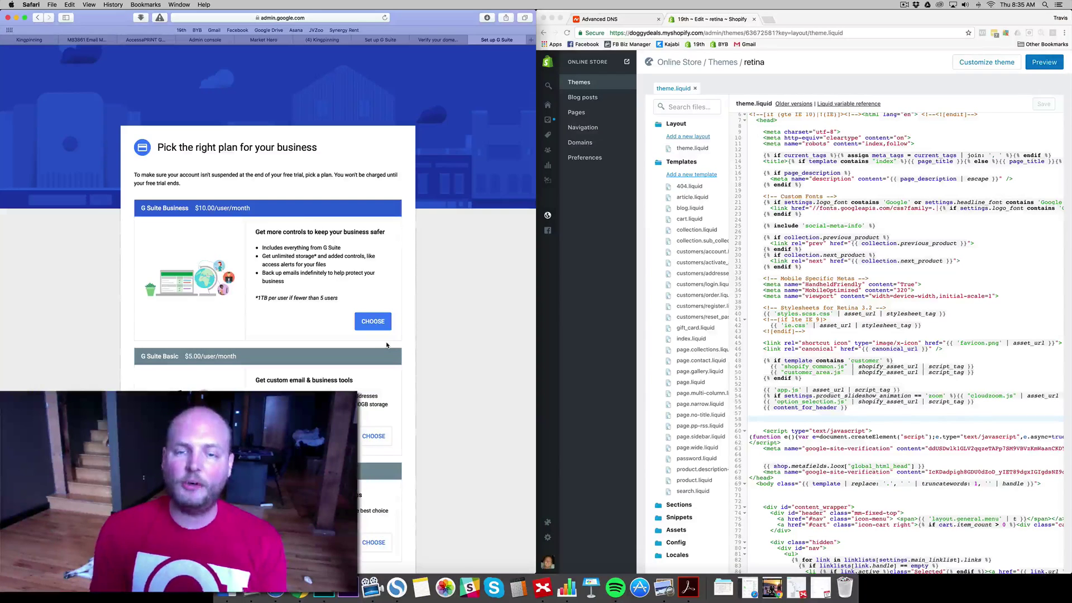
scroll(387, 344, down, 1)
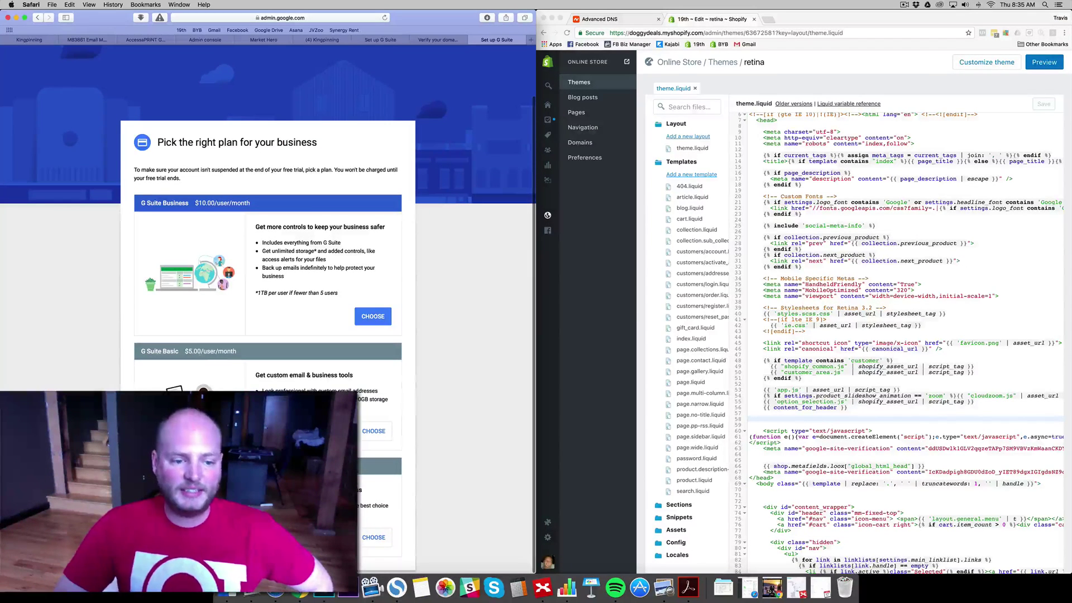
click(378, 434)
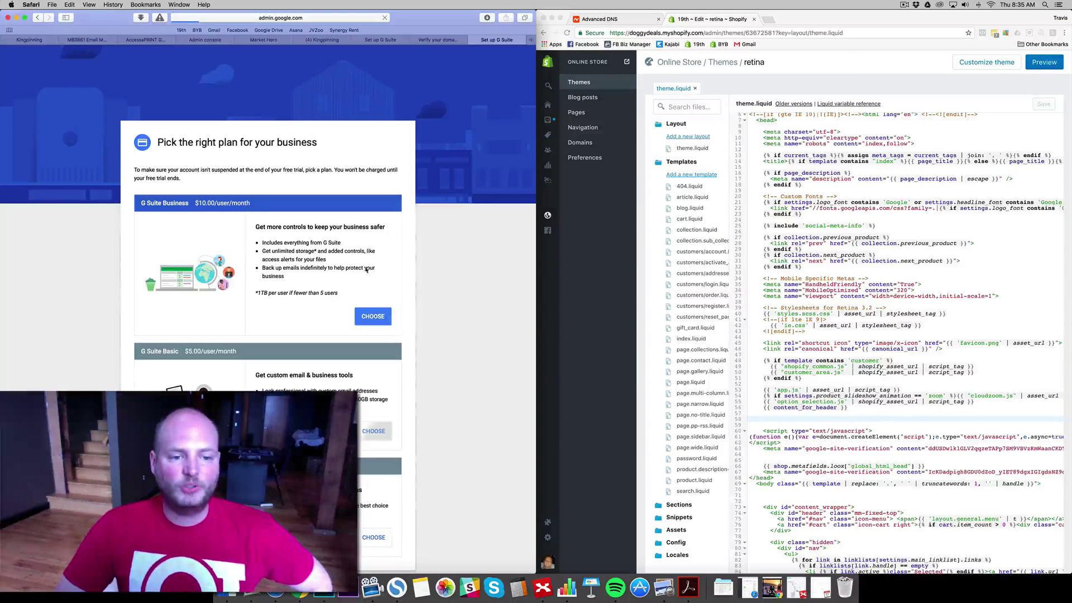